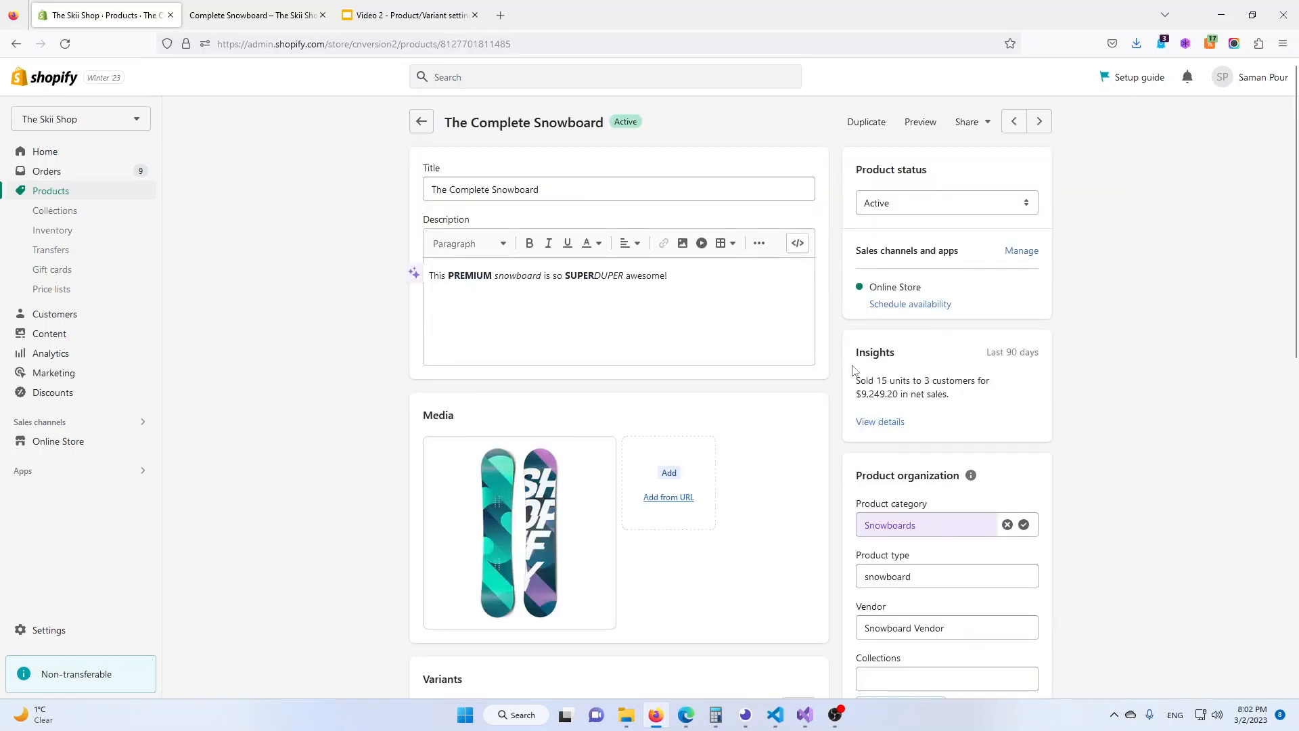
Review the product's variants and open the default settings of the PreOrderly app
scroll(318, 332, "down", 10)
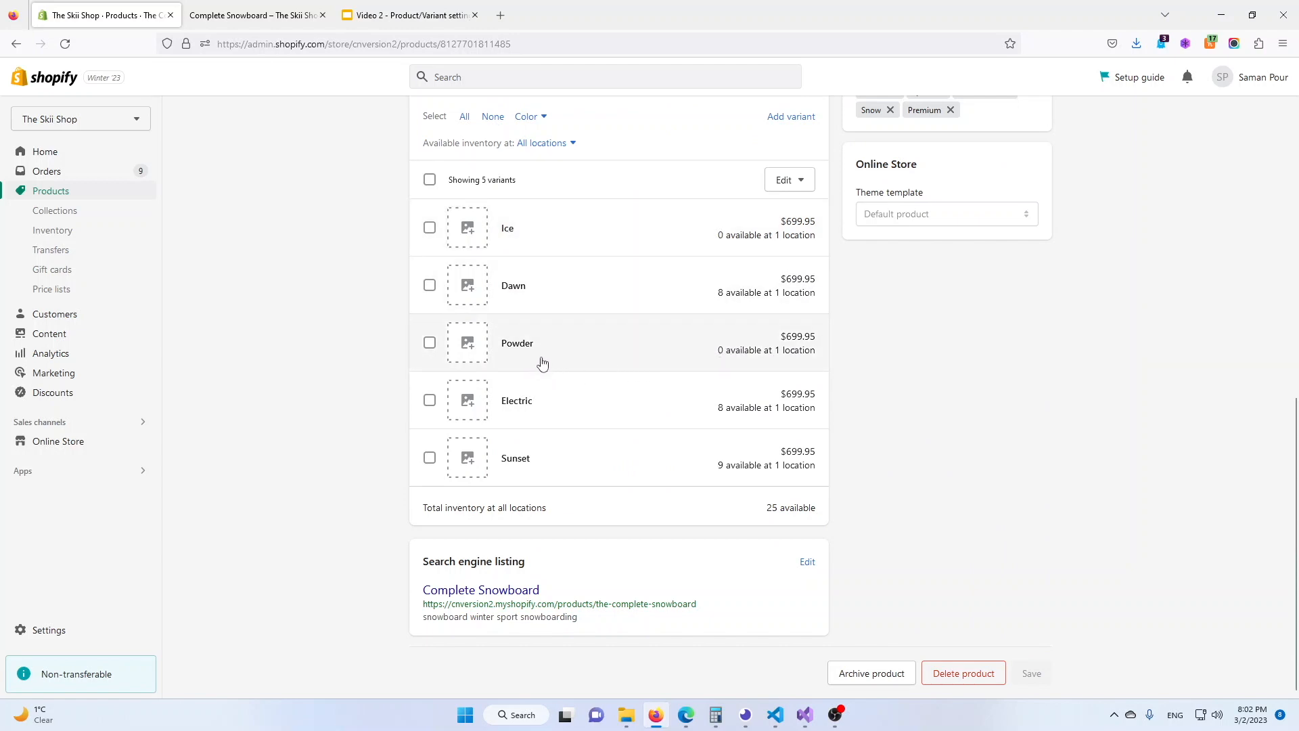
left_click(61, 470)
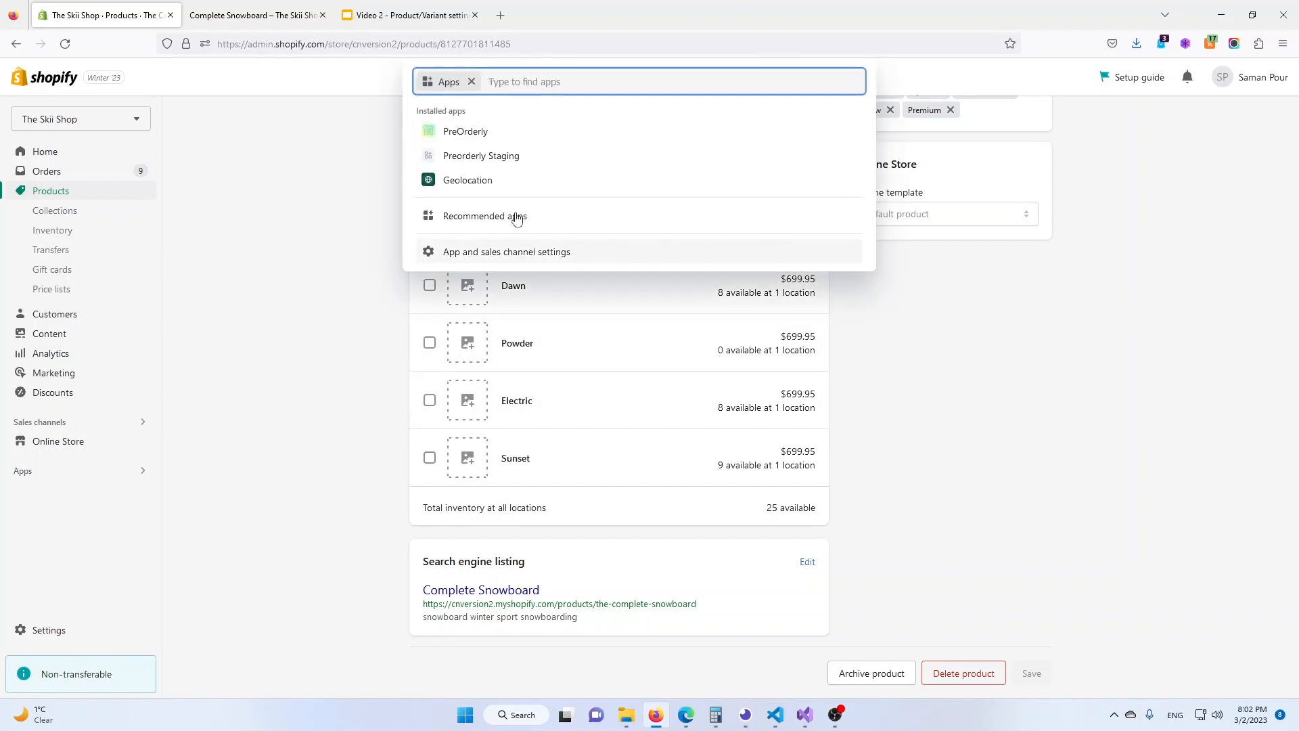
left_click(496, 136)
left_click(84, 413)
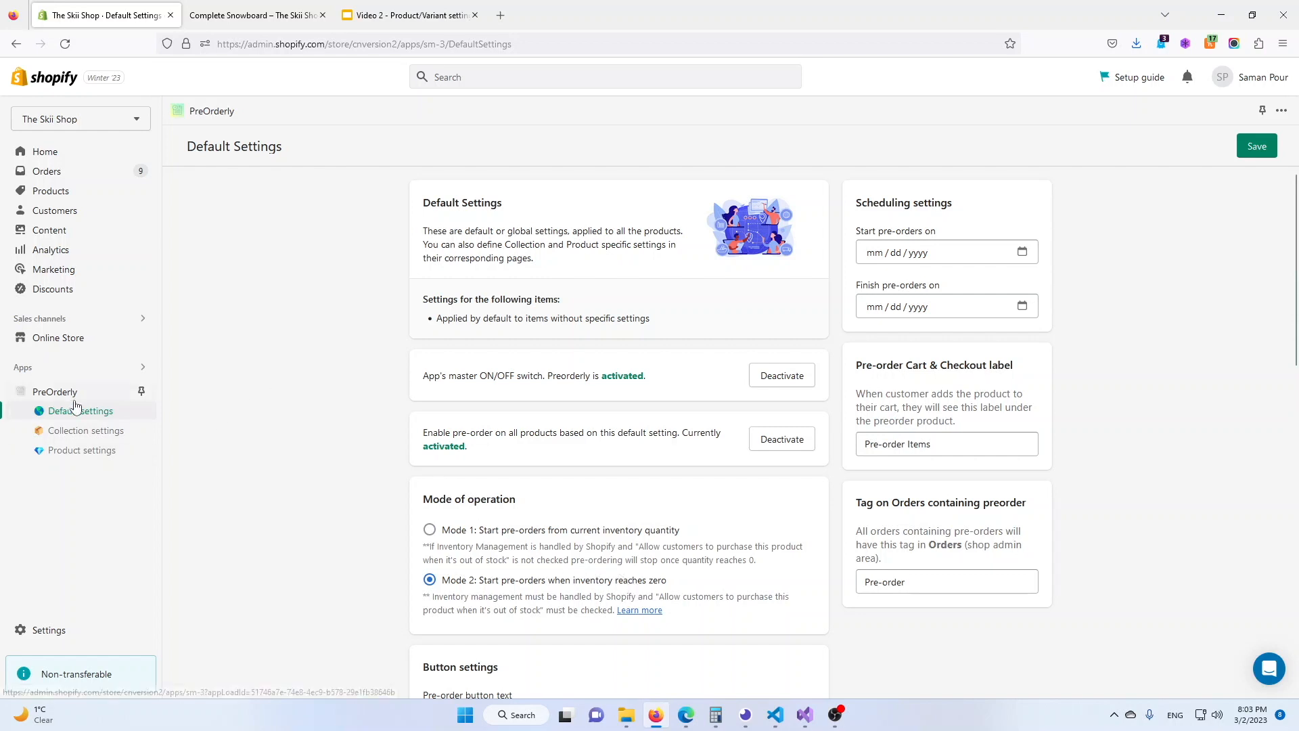
Open The Complete Snowboard from the store's product list and review the inventory of its variants
left_click(57, 194)
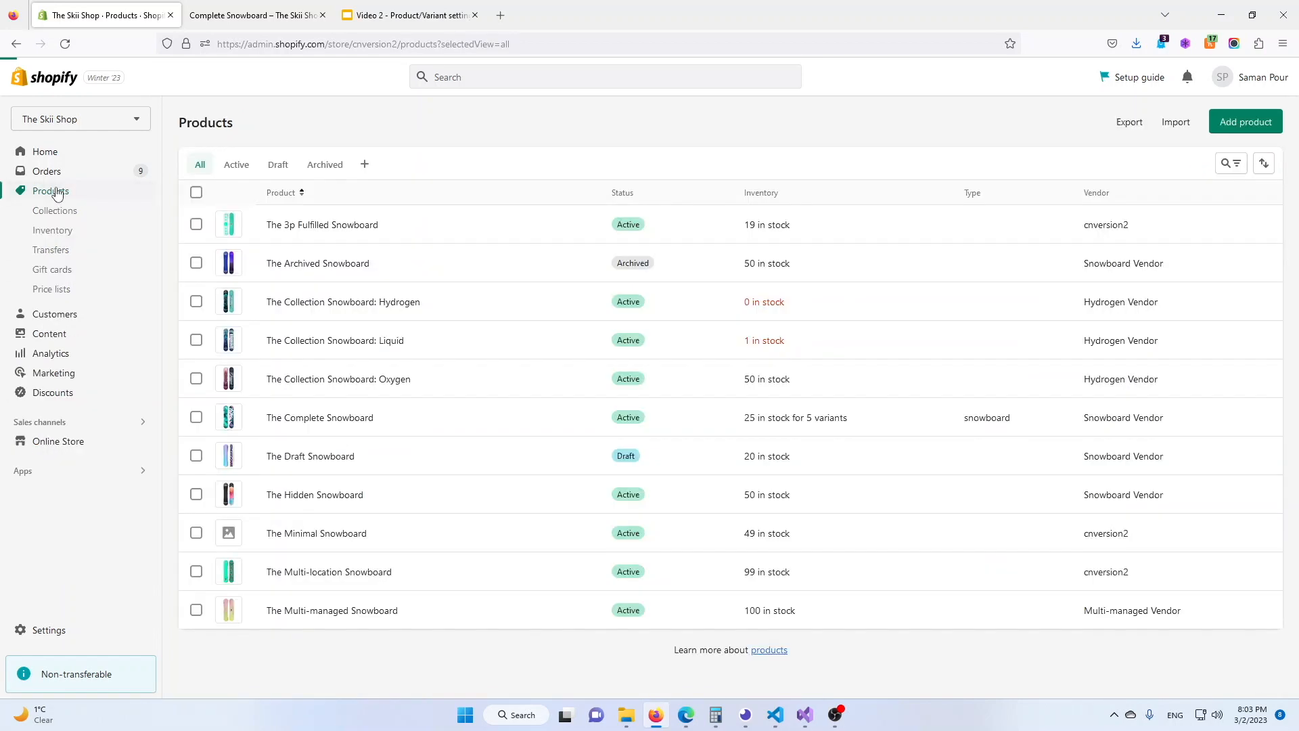
left_click(853, 421)
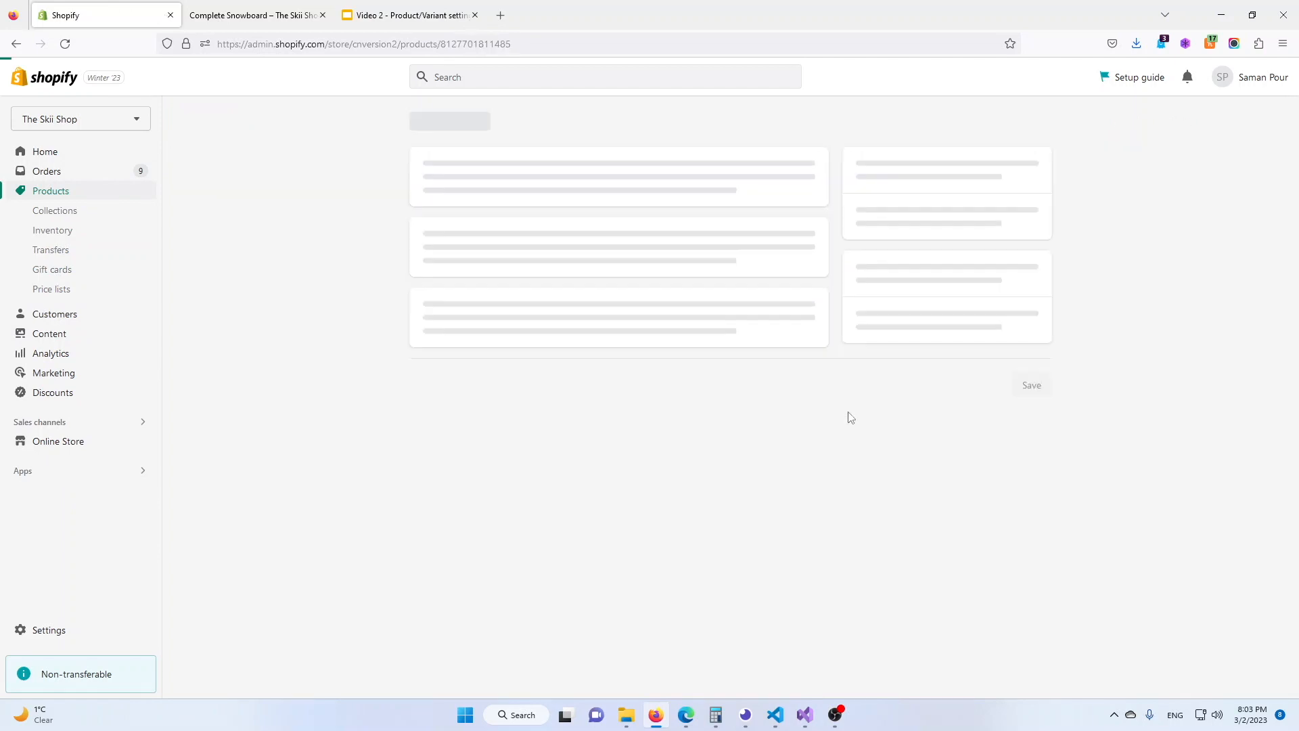
scroll(751, 423, "down", 5)
scroll(761, 420, "down", 4)
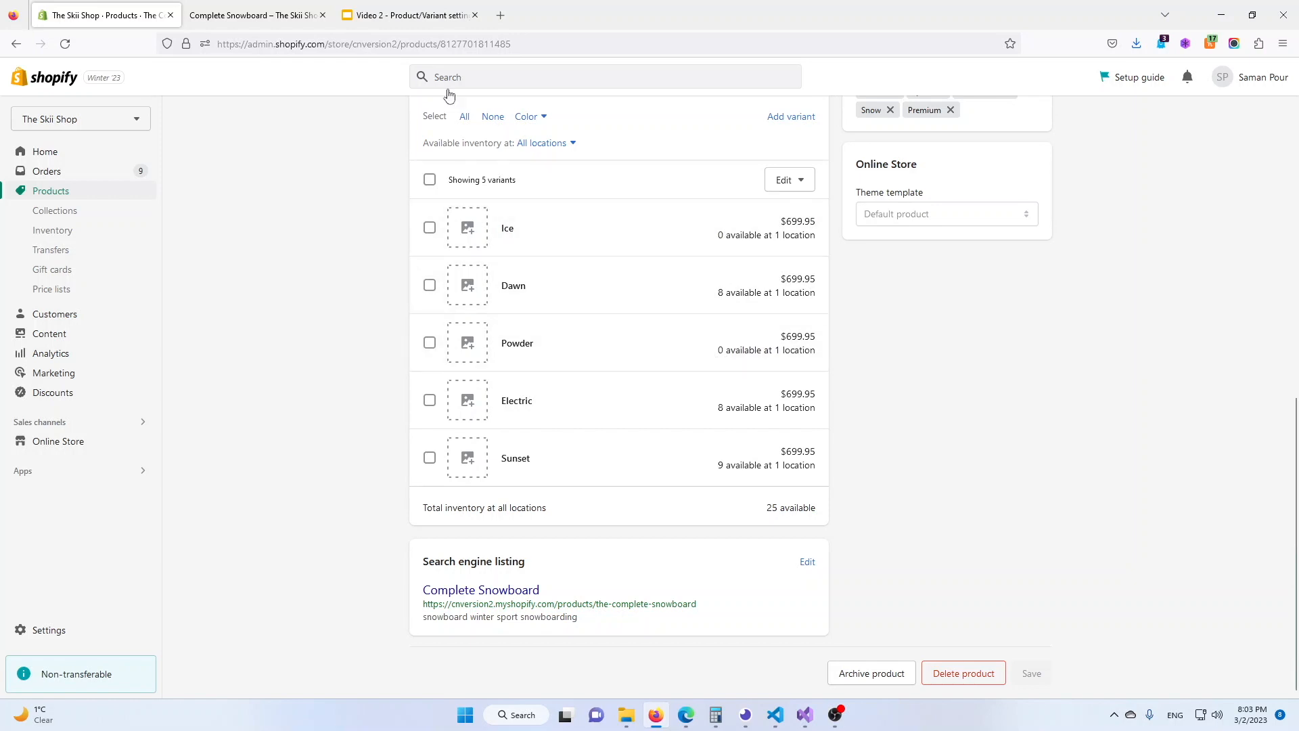
On the storefront product page, compare the purchase buttons for the Ice, Dawn, Electric, Sunset and Powder variants
left_click(251, 15)
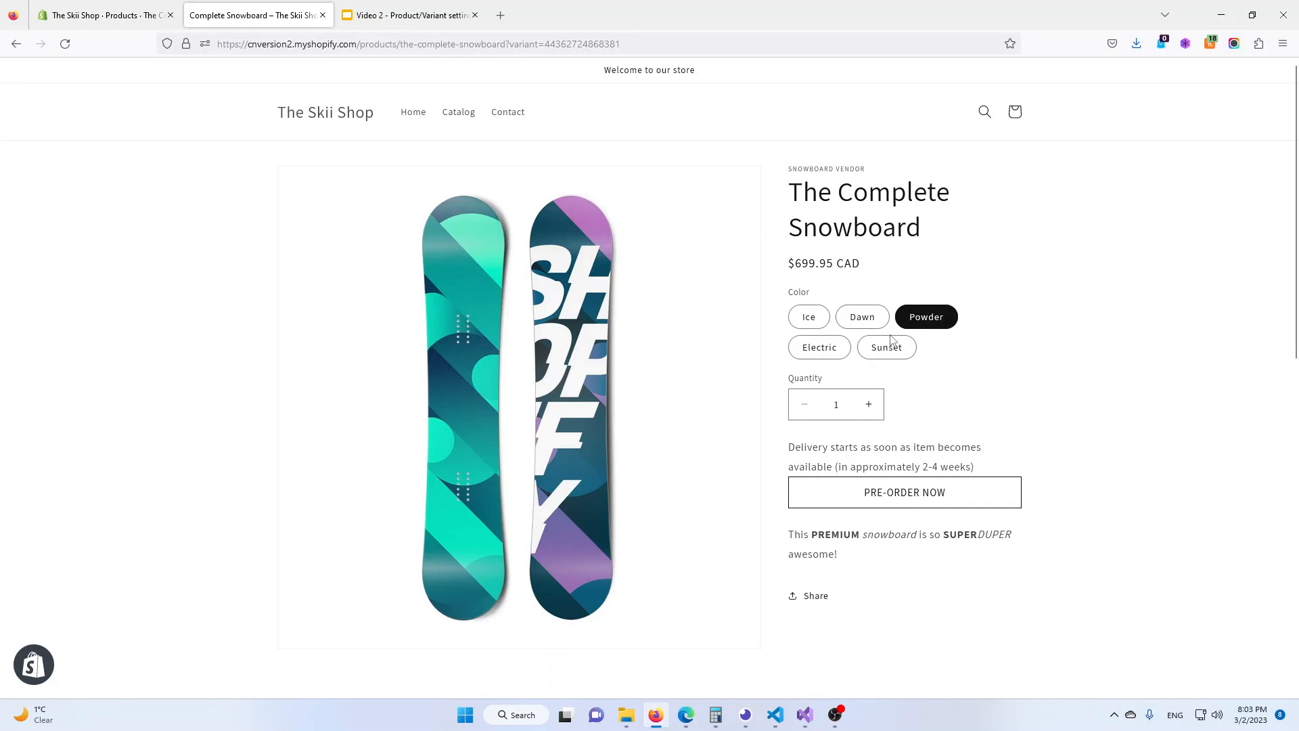
left_click(814, 324)
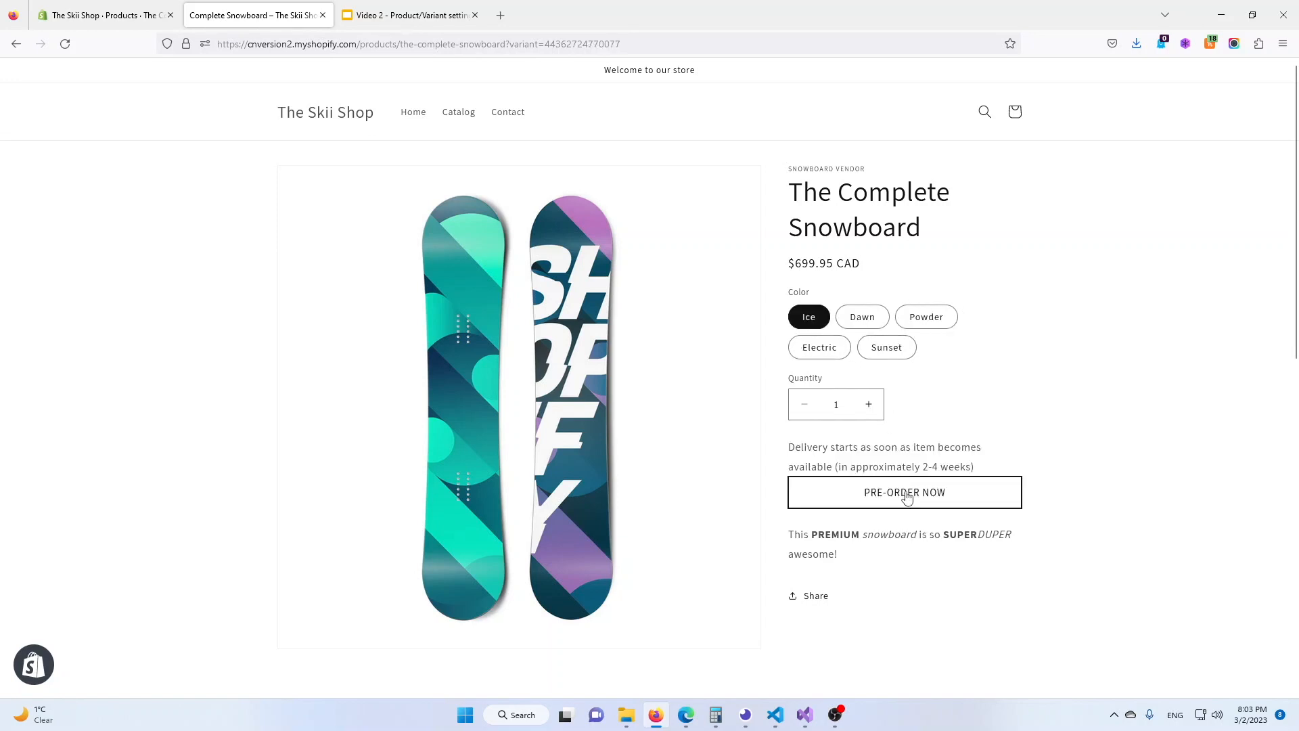
left_click(860, 325)
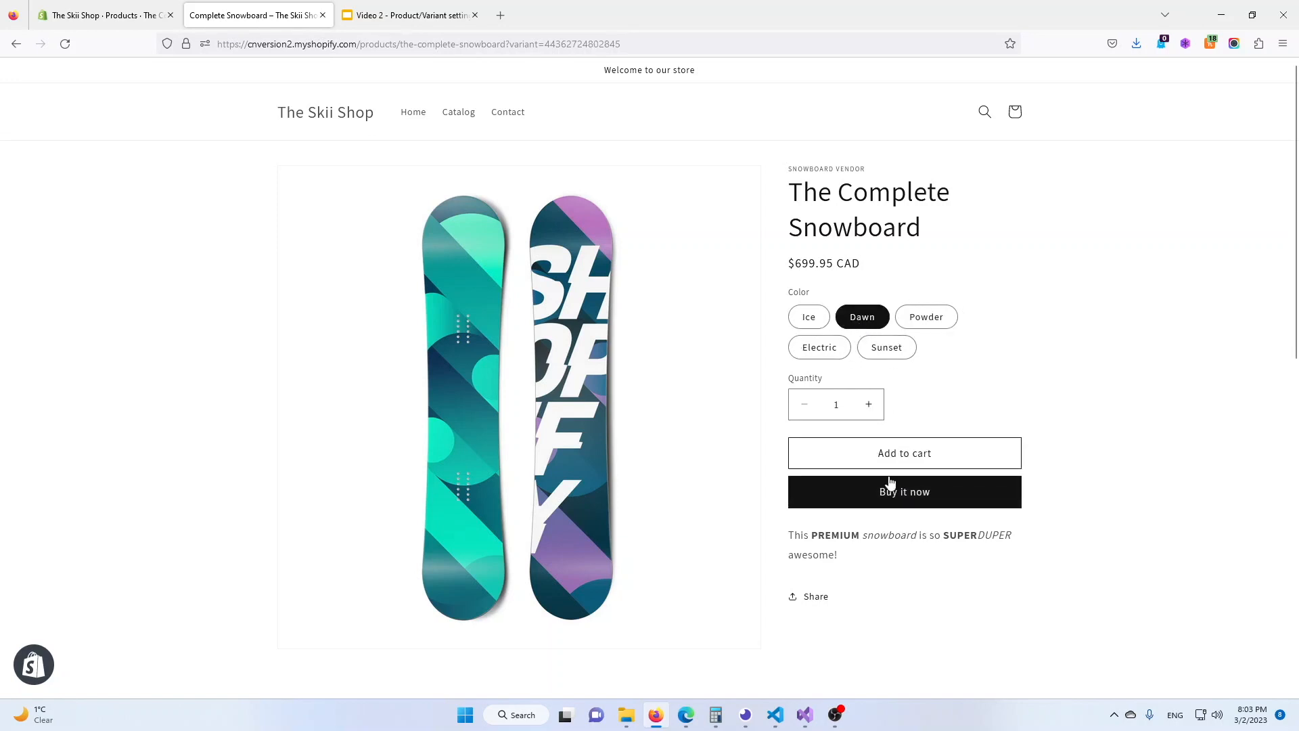
left_click(834, 352)
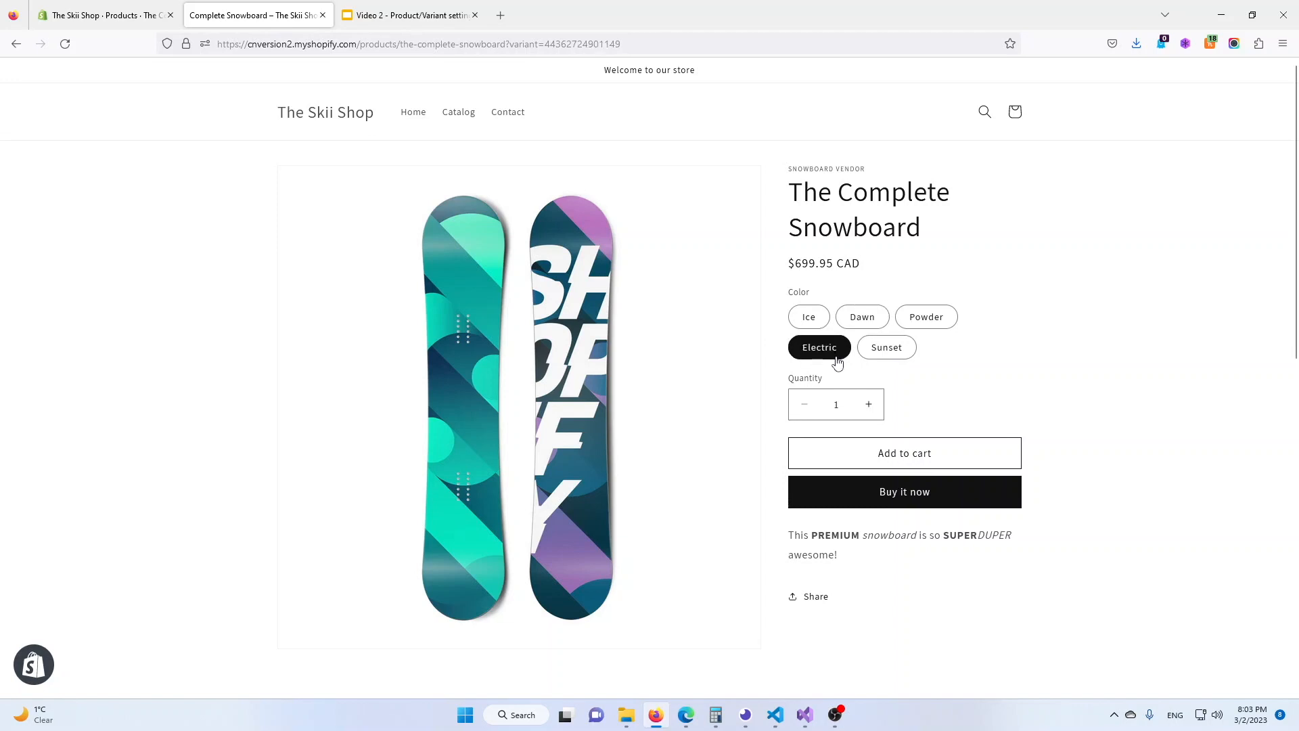
left_click(882, 356)
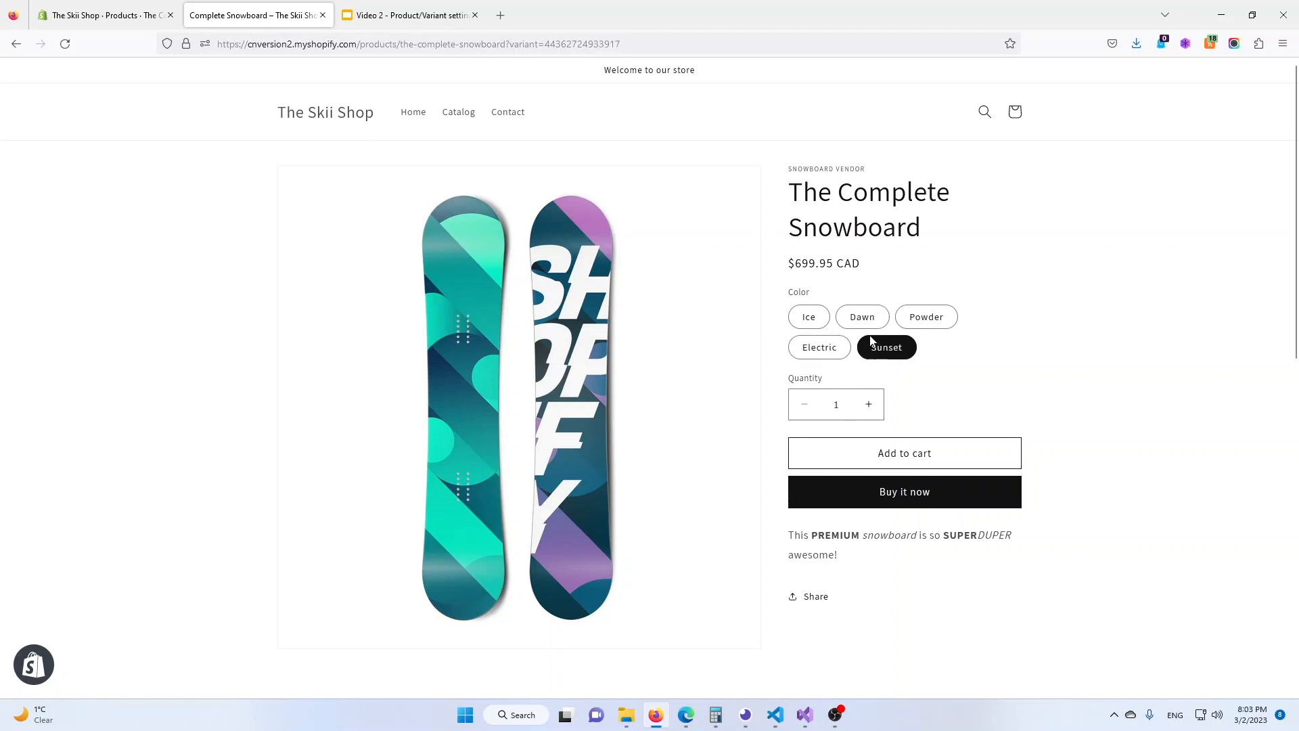
left_click(810, 320)
left_click(914, 316)
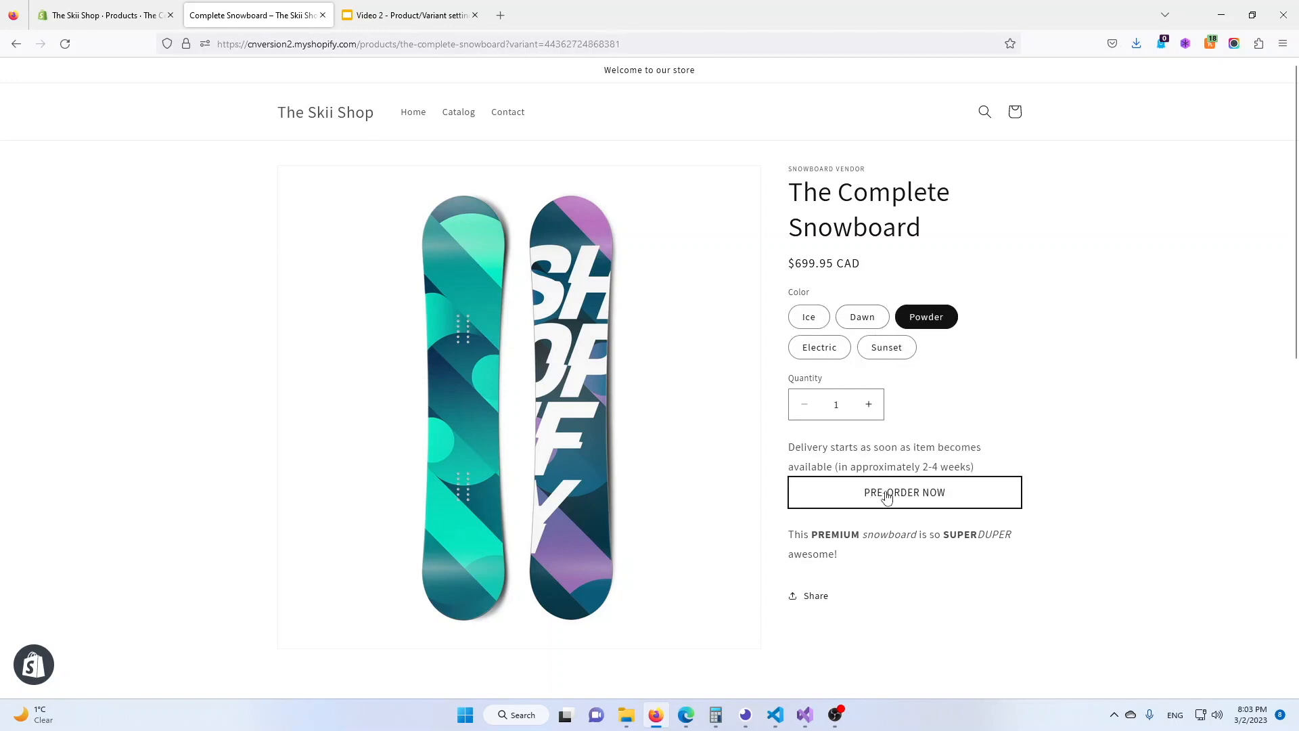
Consult the "What we cover" slide in Google Slides and return to the storefront's pre-order message for Powder
left_click(406, 15)
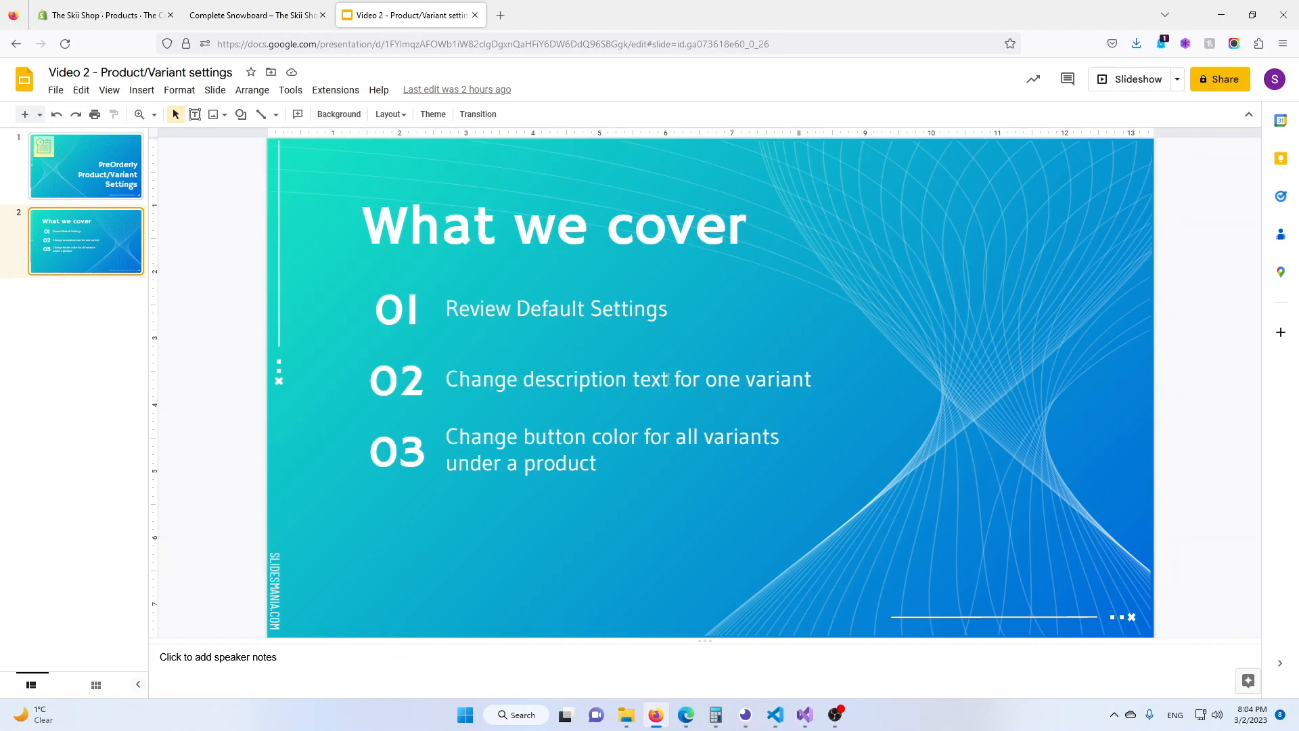
left_click(254, 15)
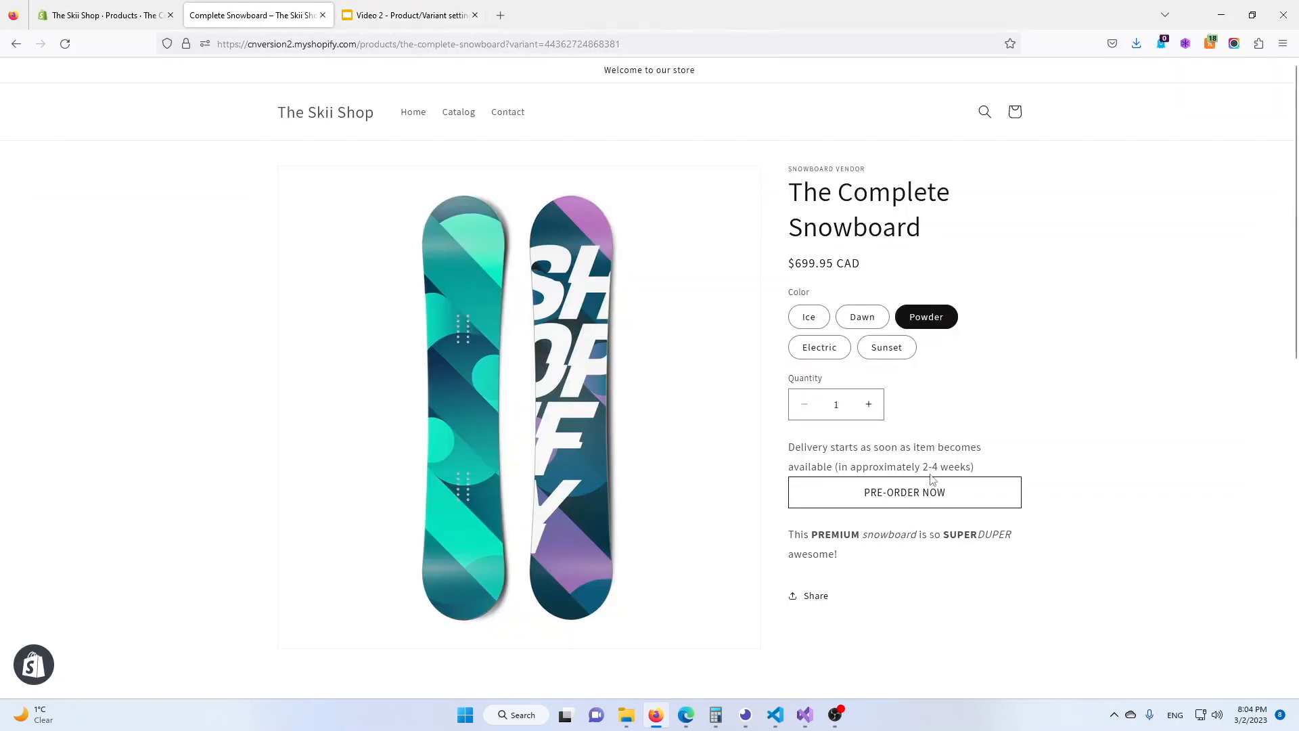
In the Shopify admin, create PreOrderly product settings for only the Powder variant of The Complete Snowboard
left_click(101, 13)
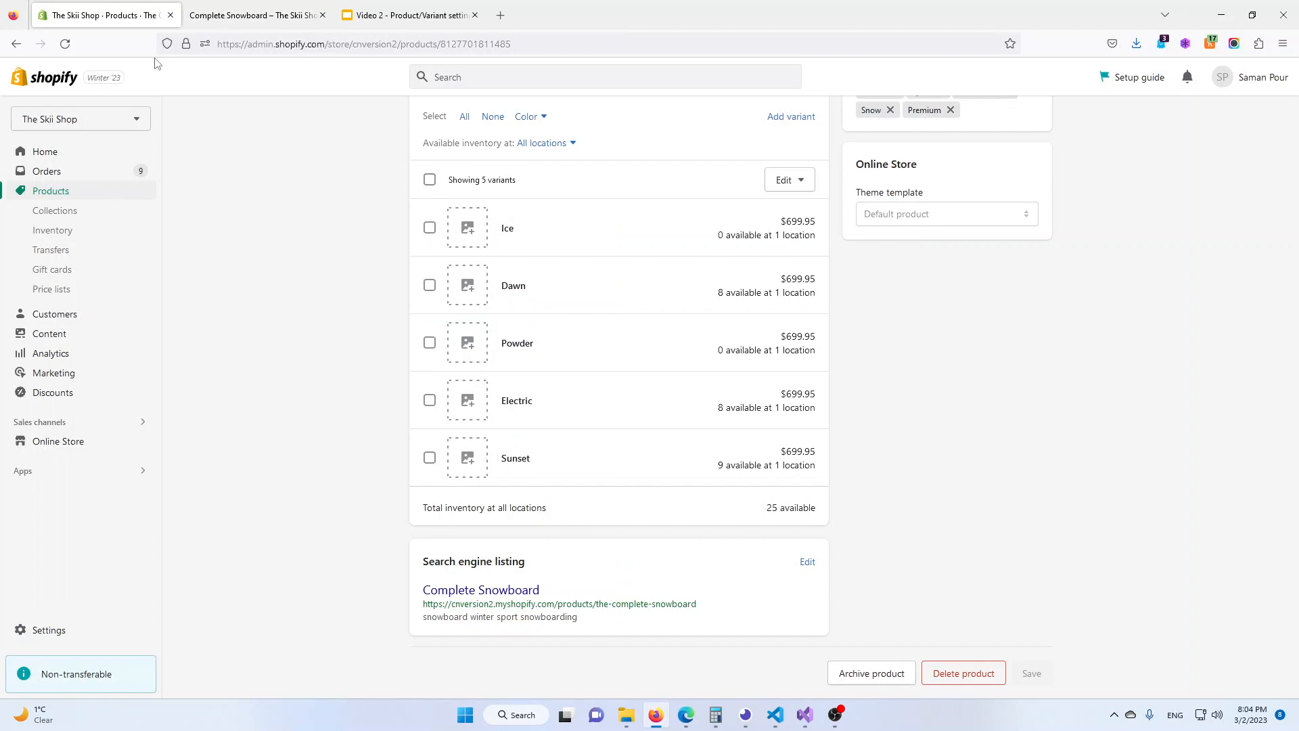
left_click(105, 473)
left_click(470, 129)
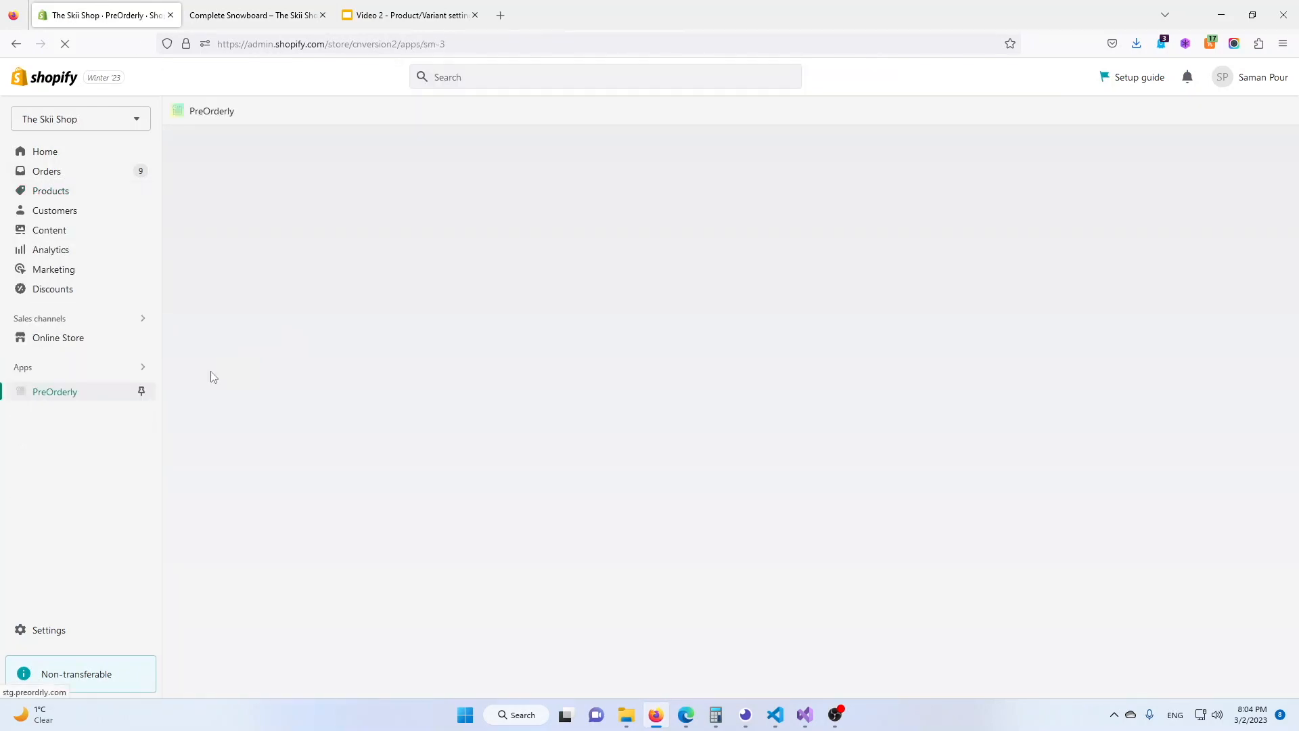
left_click(94, 448)
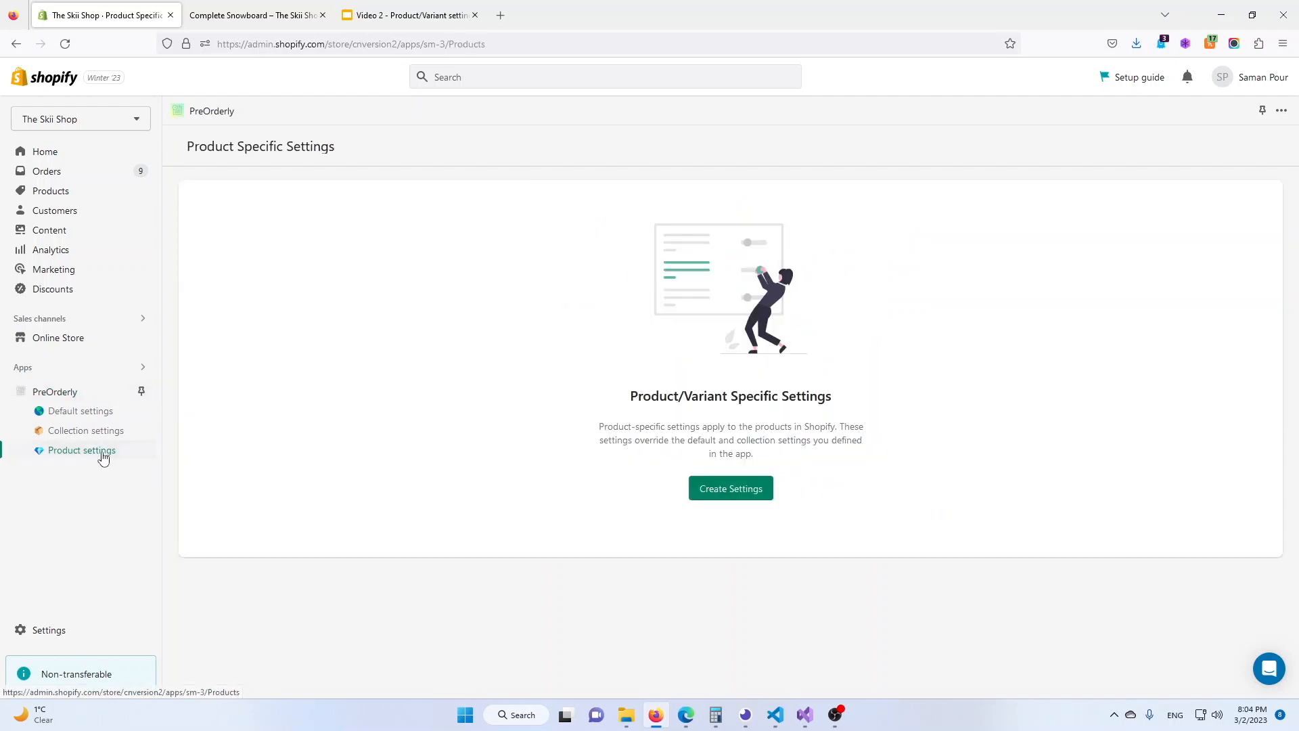
left_click(722, 488)
scroll(555, 397, "down", 5)
left_click(553, 319)
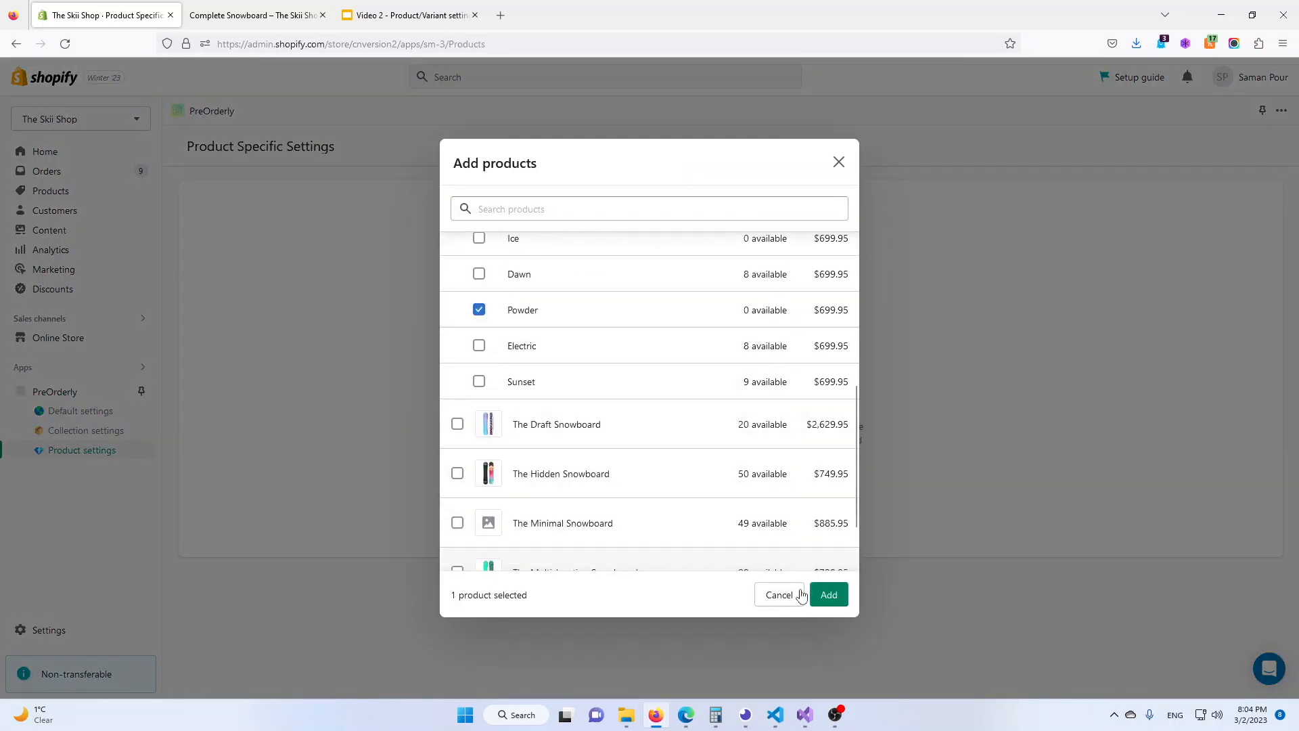
left_click(829, 595)
Change the delivery estimate in the Powder variant's pre-order message to "approximately 1 week" and save the settings
scroll(599, 487, "down", 4)
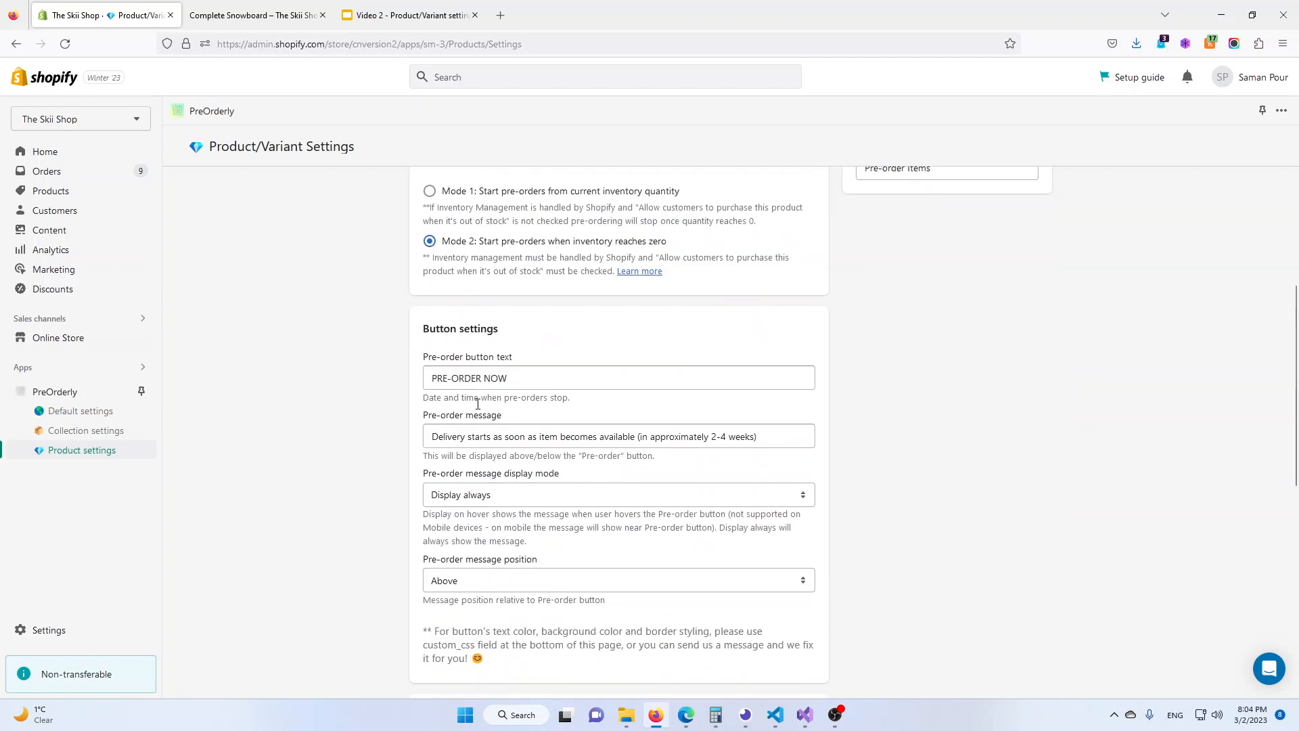
left_click_drag(712, 437, 728, 437)
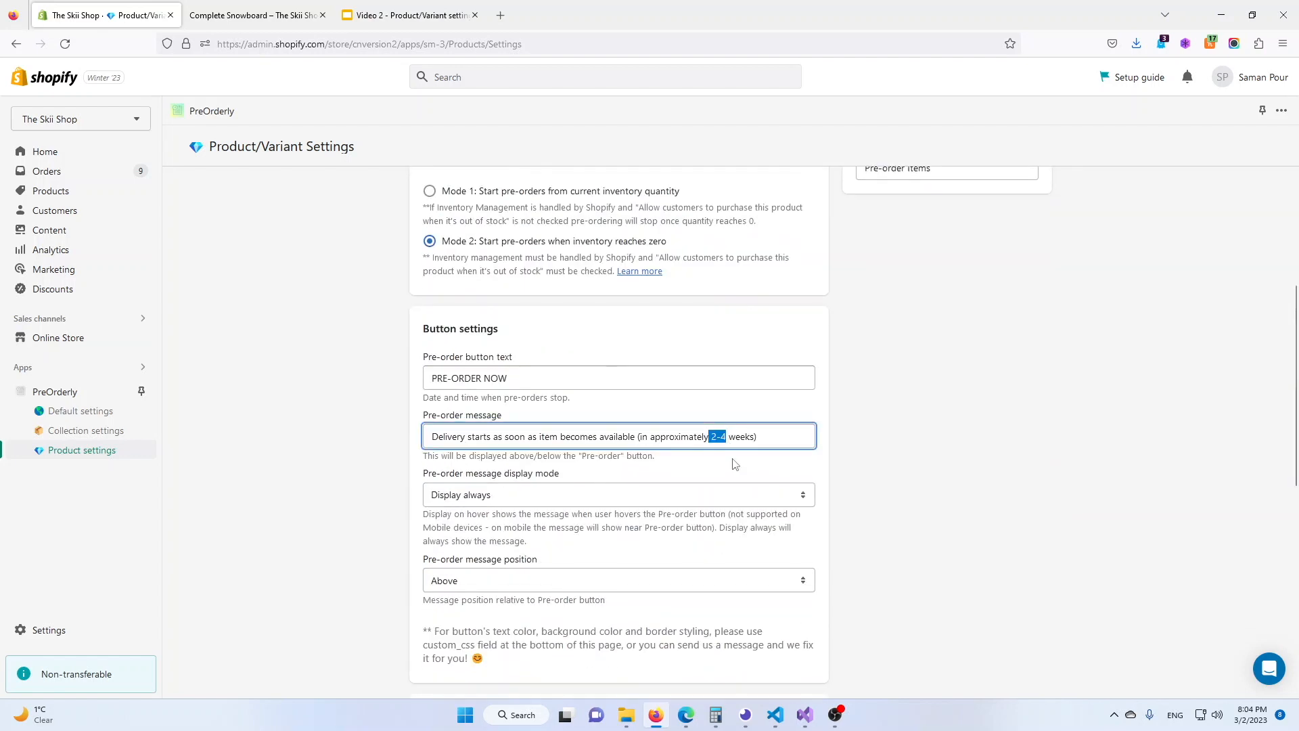
type("1")
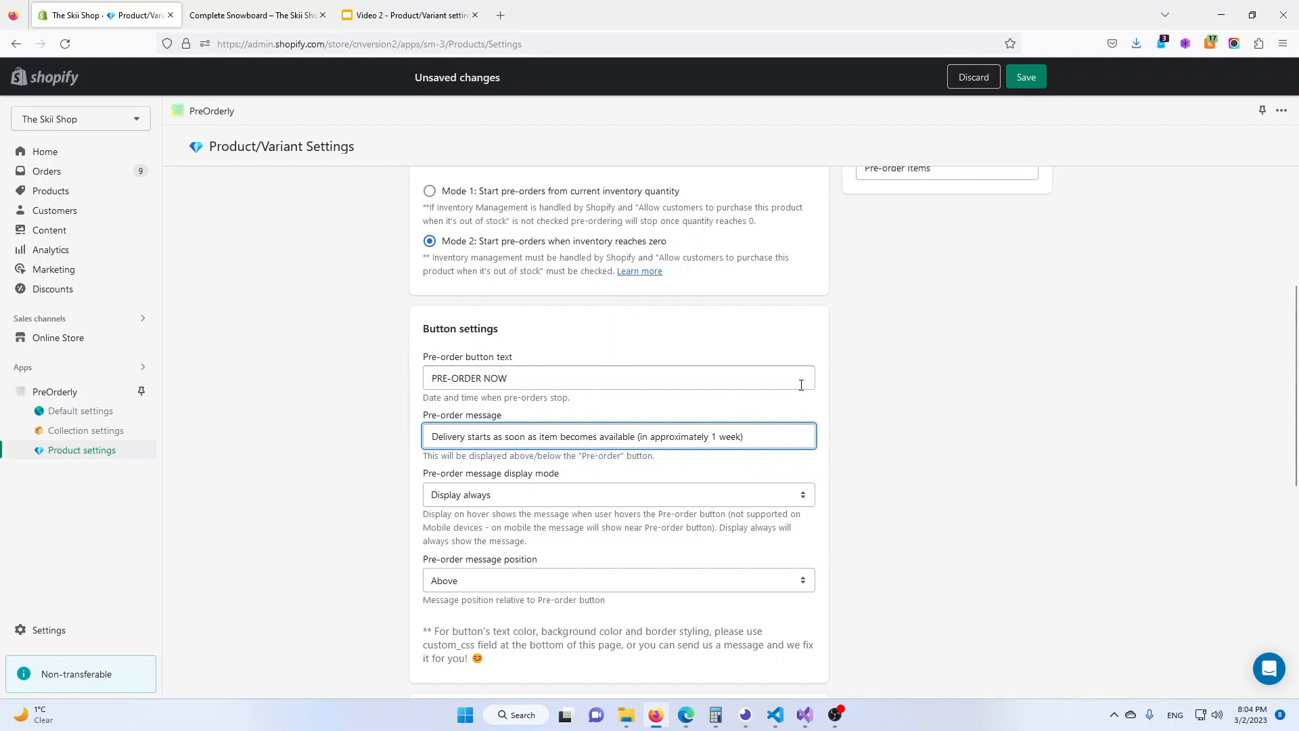
left_click(1027, 80)
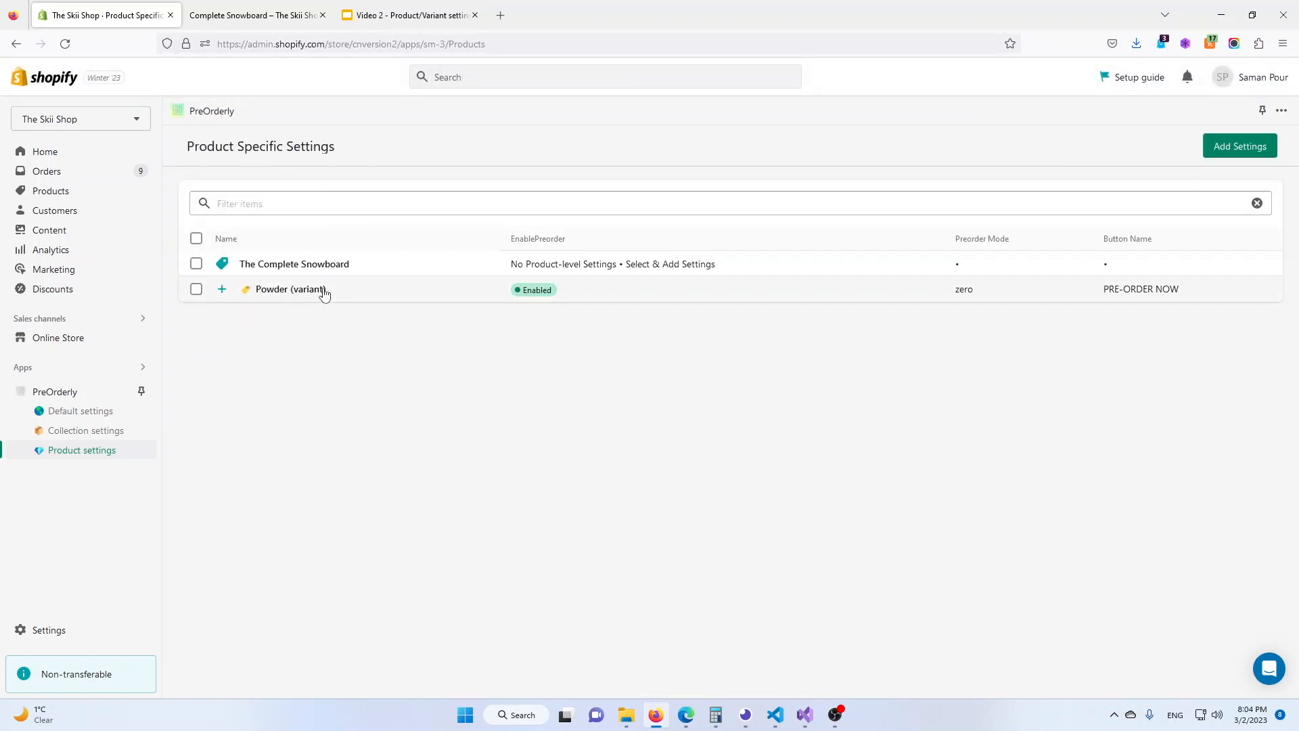
Reload the storefront page to check the Powder variant's pre-order message, and consult the agenda slide again
left_click(247, 16)
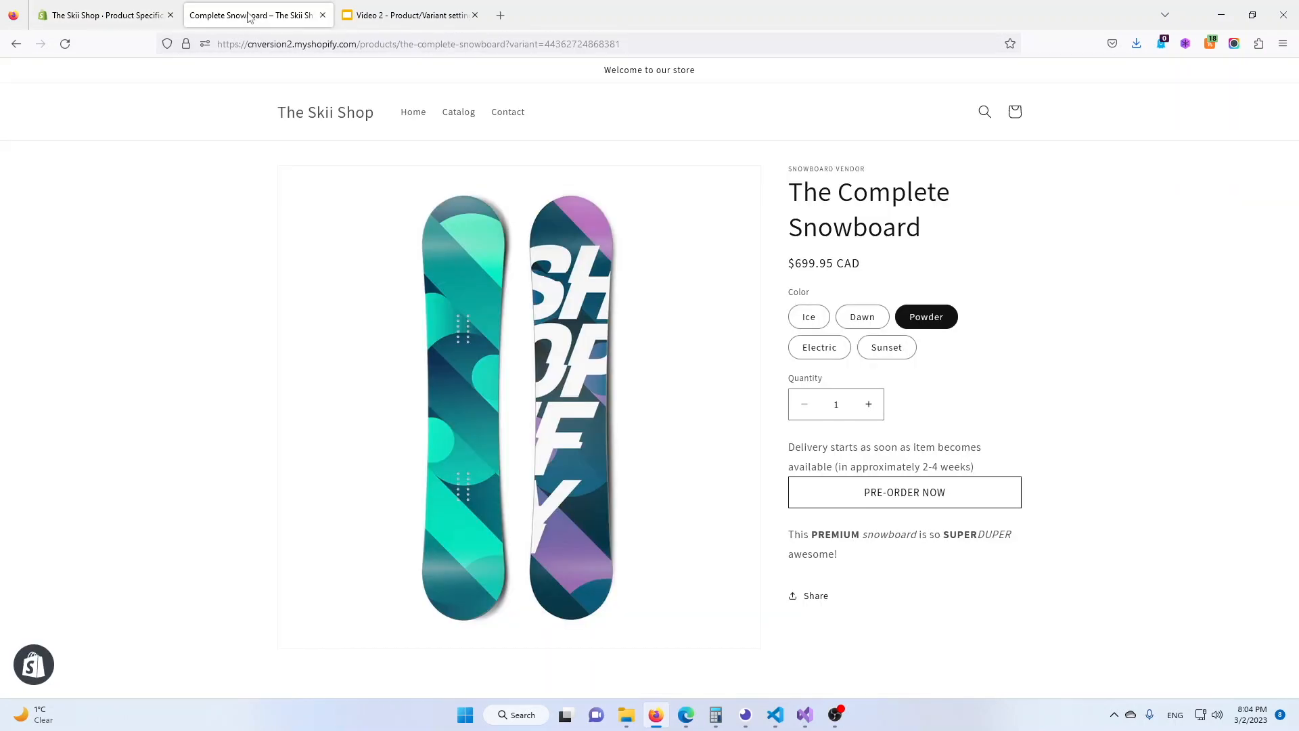
left_click(65, 43)
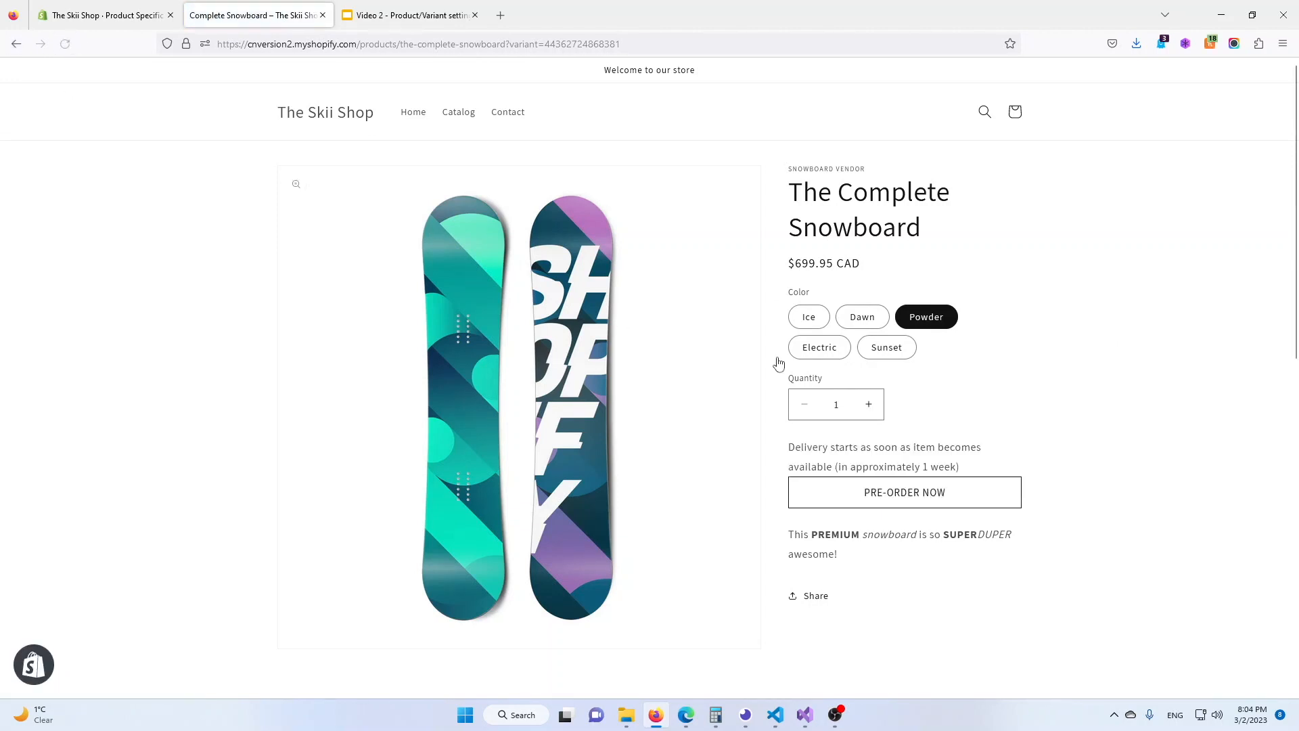
left_click_drag(971, 469, 847, 465)
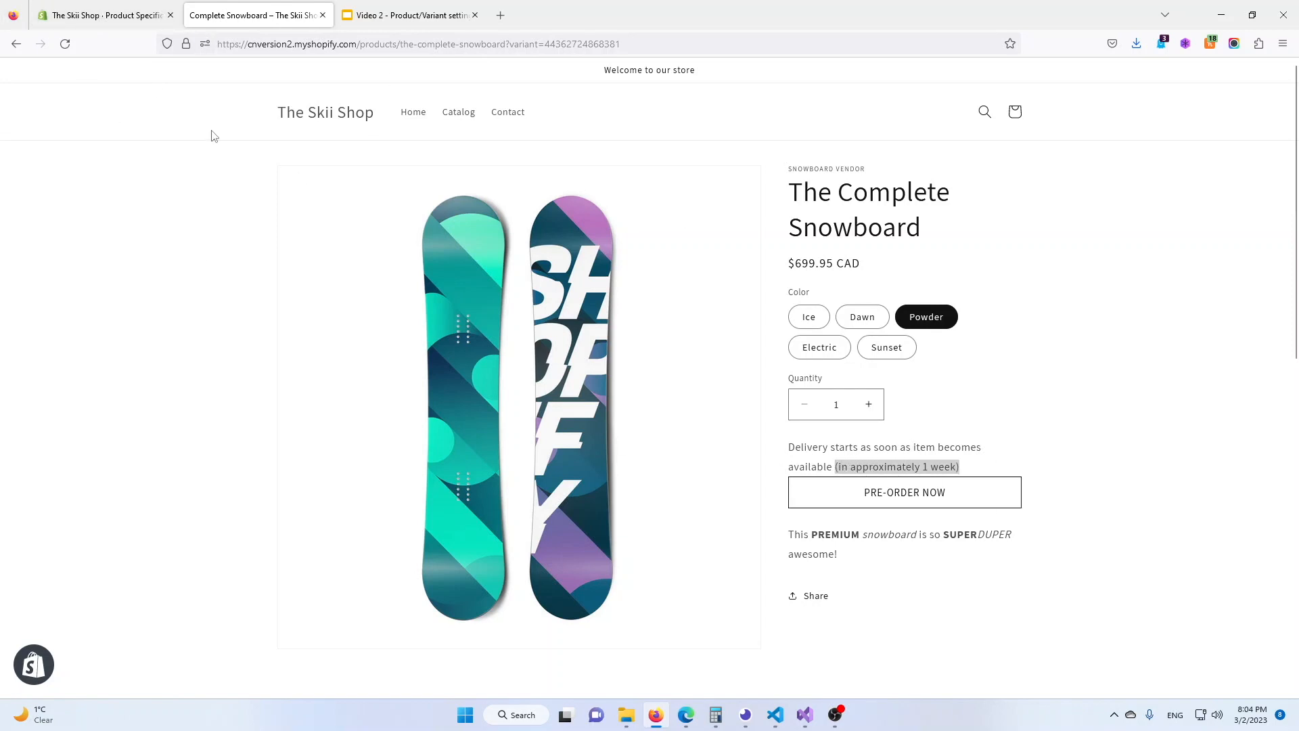
left_click(392, 17)
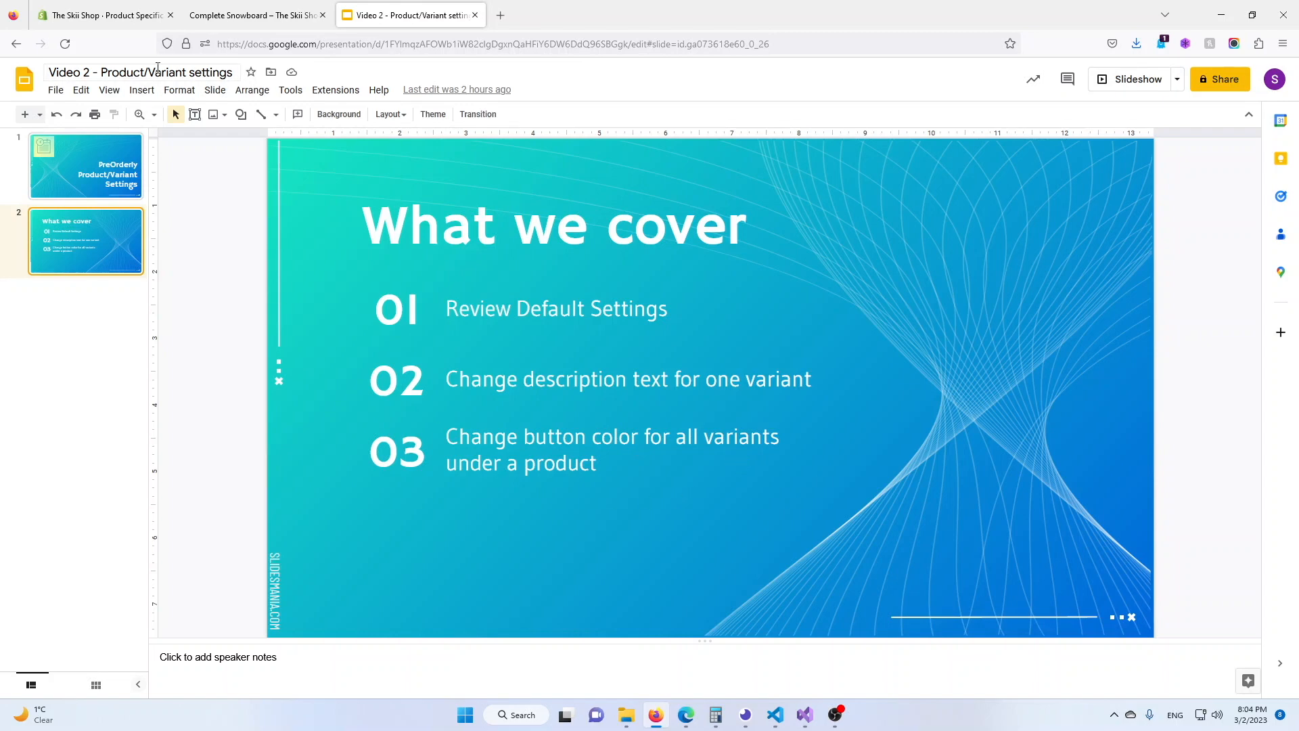
Back in PreOrderly, open the product-level settings of The Complete Snowboard for editing, at the advanced customization section
left_click(126, 17)
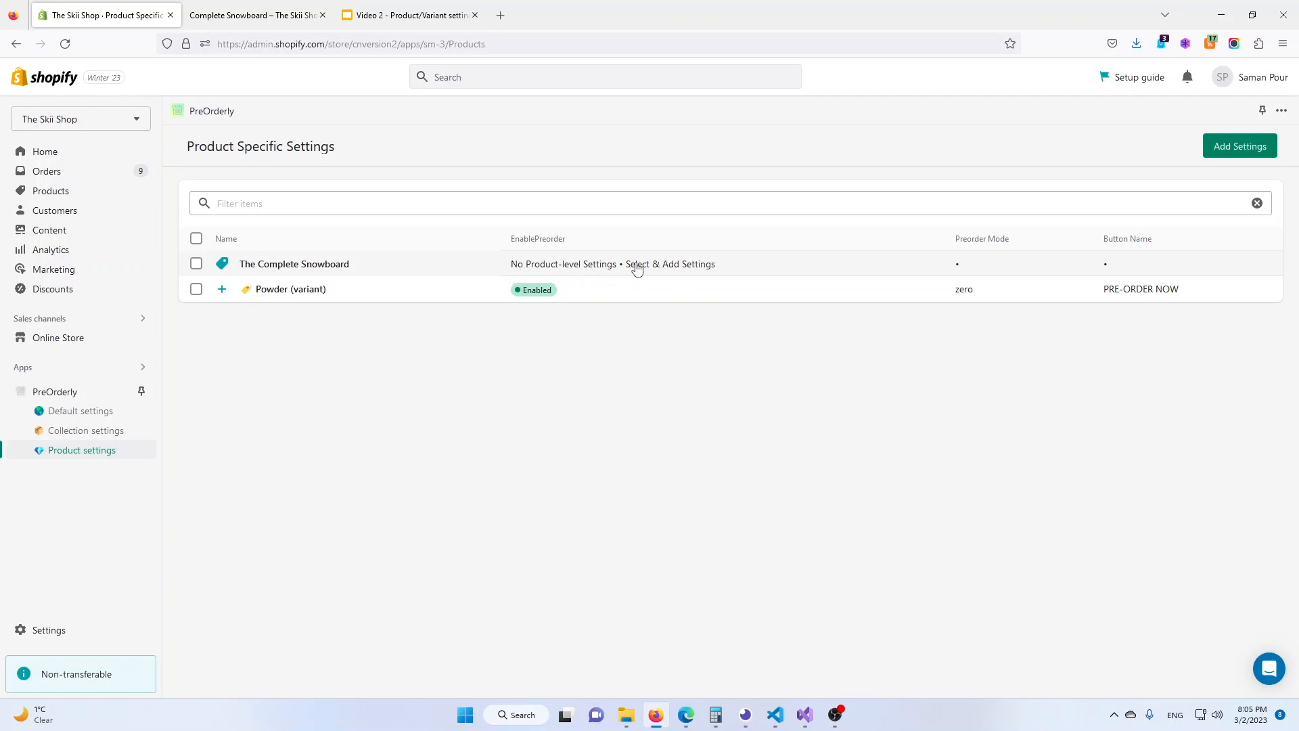
left_click(674, 266)
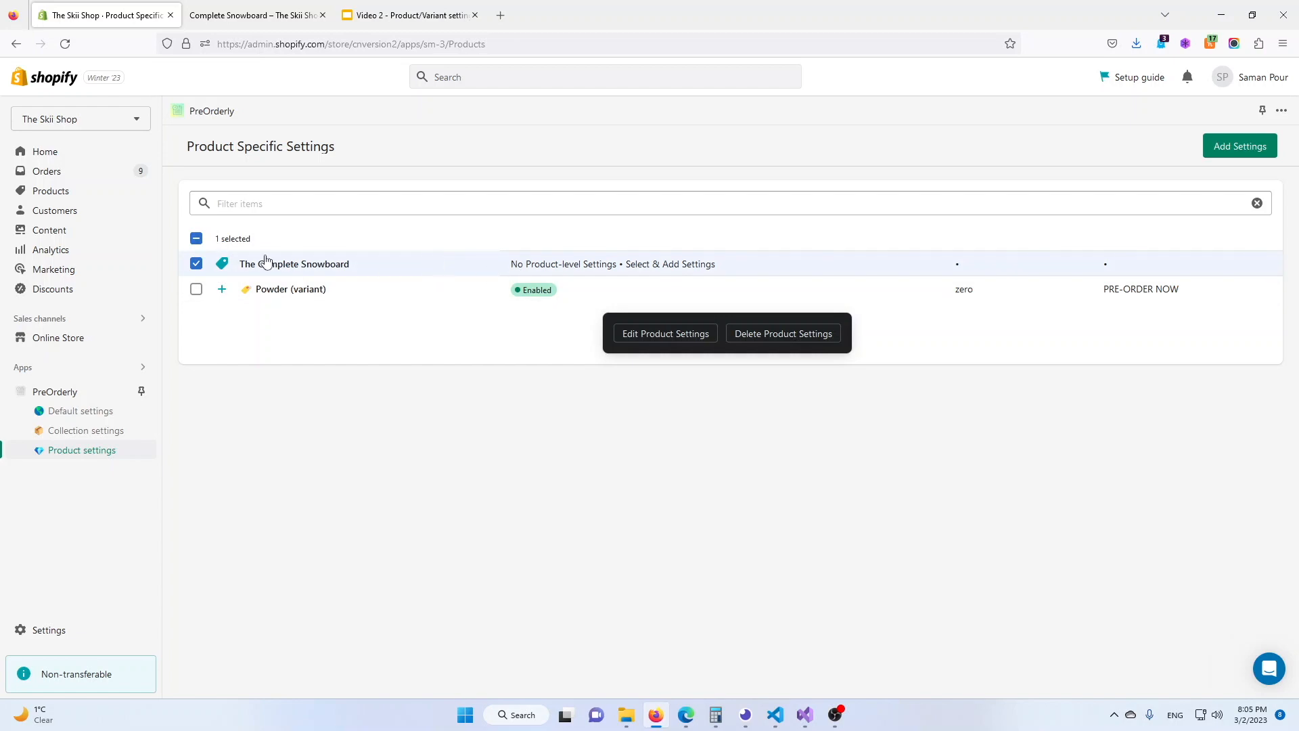
left_click(643, 335)
scroll(619, 349, "down", 10)
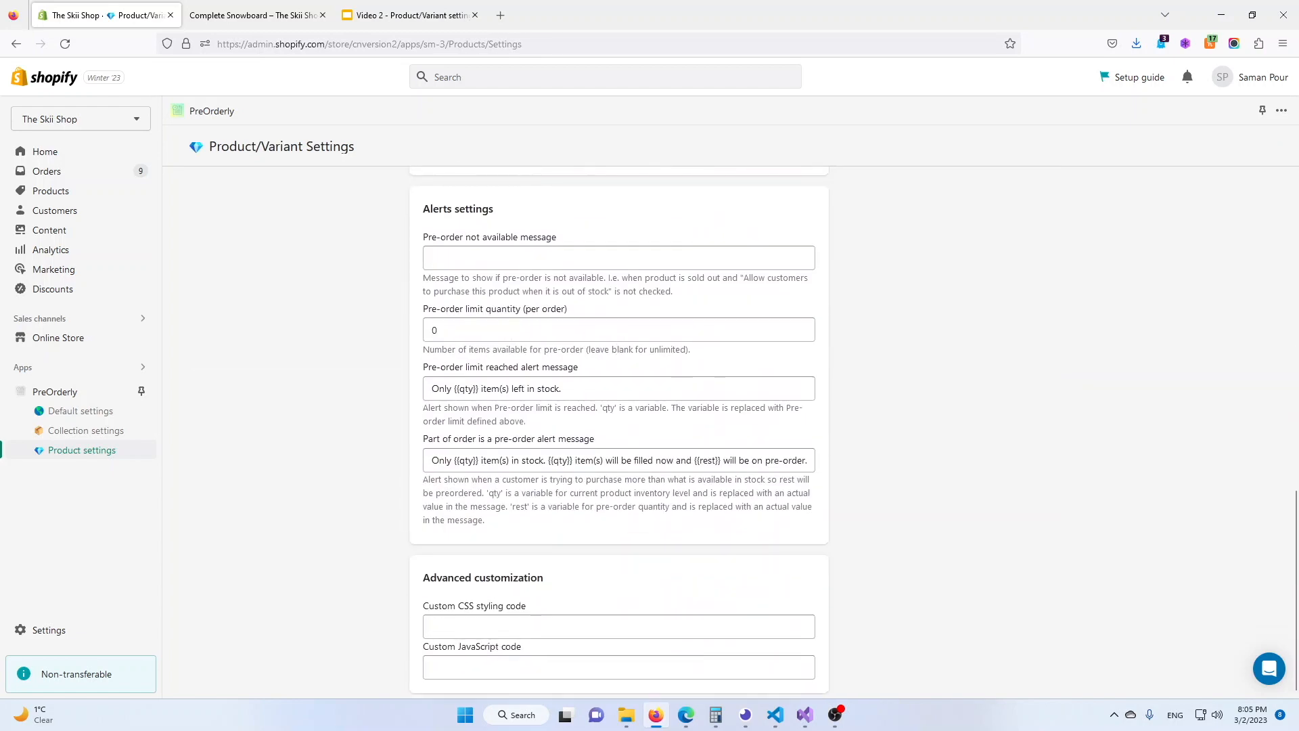
Add custom CSS that gives .prdrly_btn a background-color of rgb(10, 7, 196) and a color of white
key("alt+Tab")
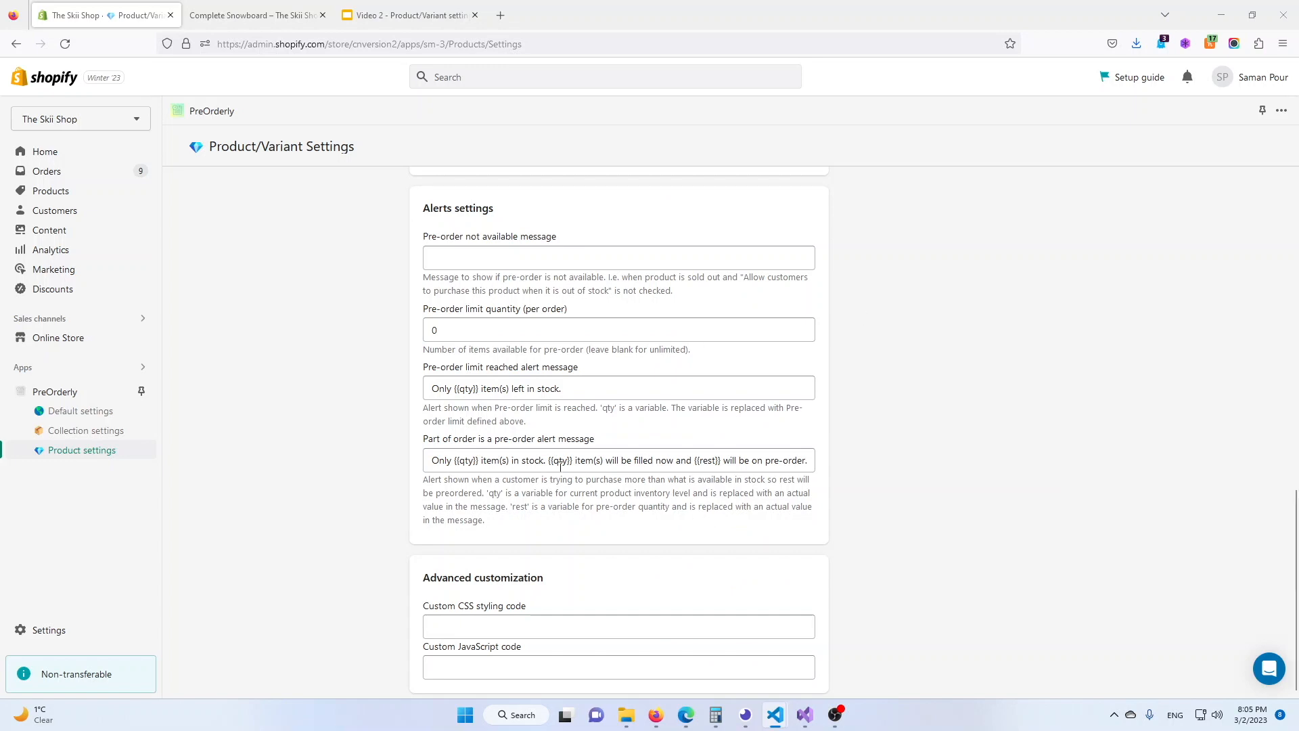
left_click(498, 636)
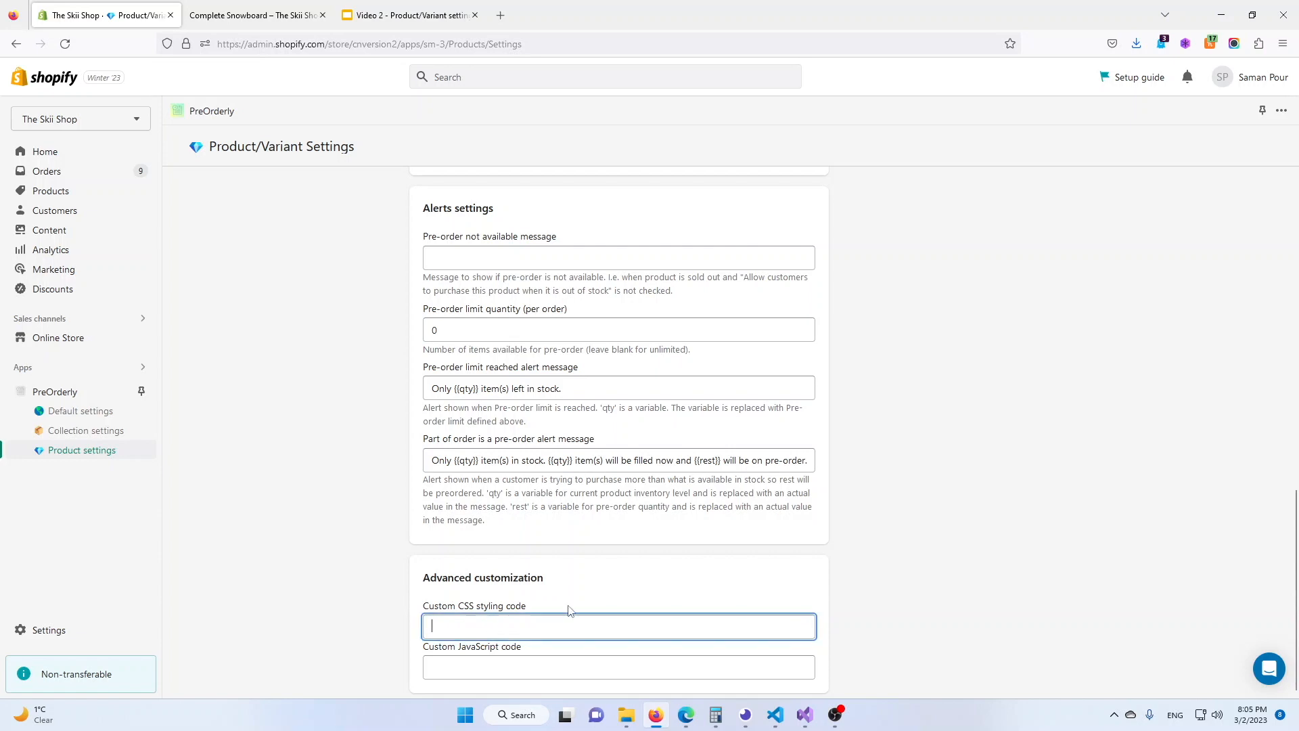
type(".prdrly_btn { background-color: rgb(10, 7, 196); color: rgb(179, 179, 252); }")
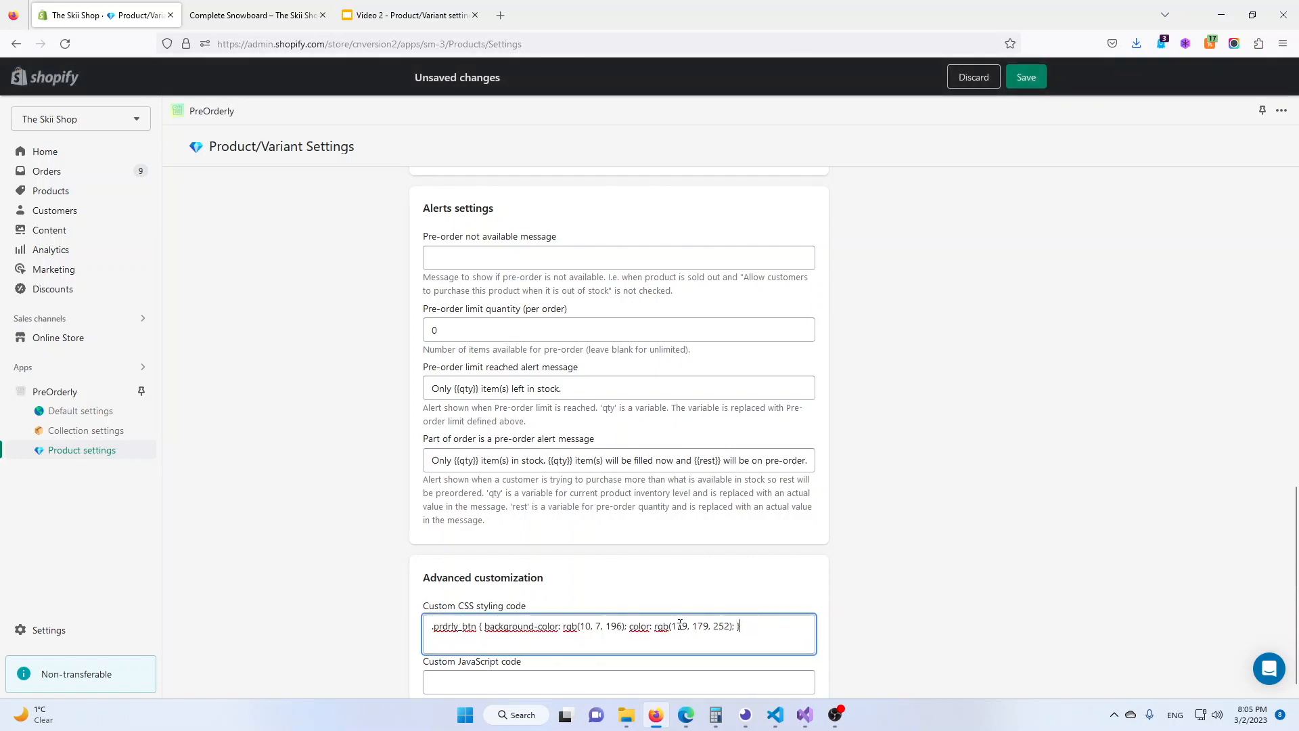
left_click_drag(655, 627, 730, 622)
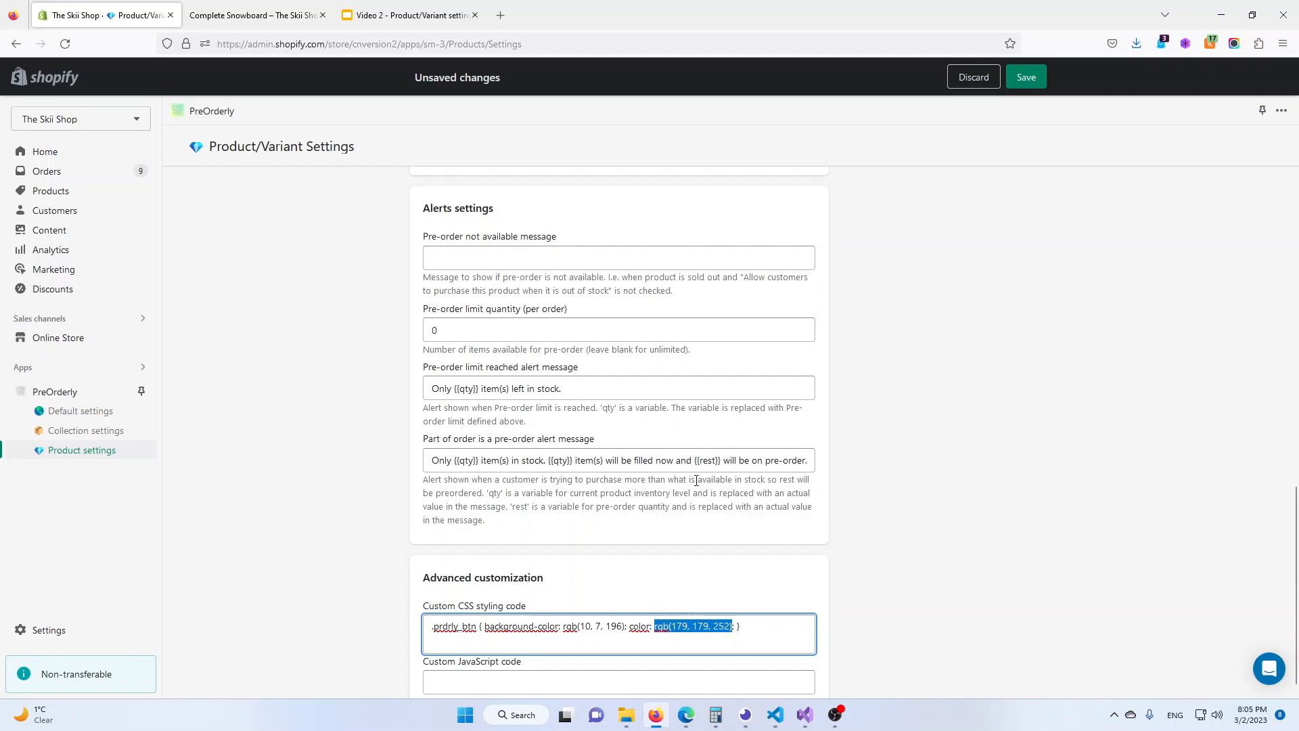
type("white")
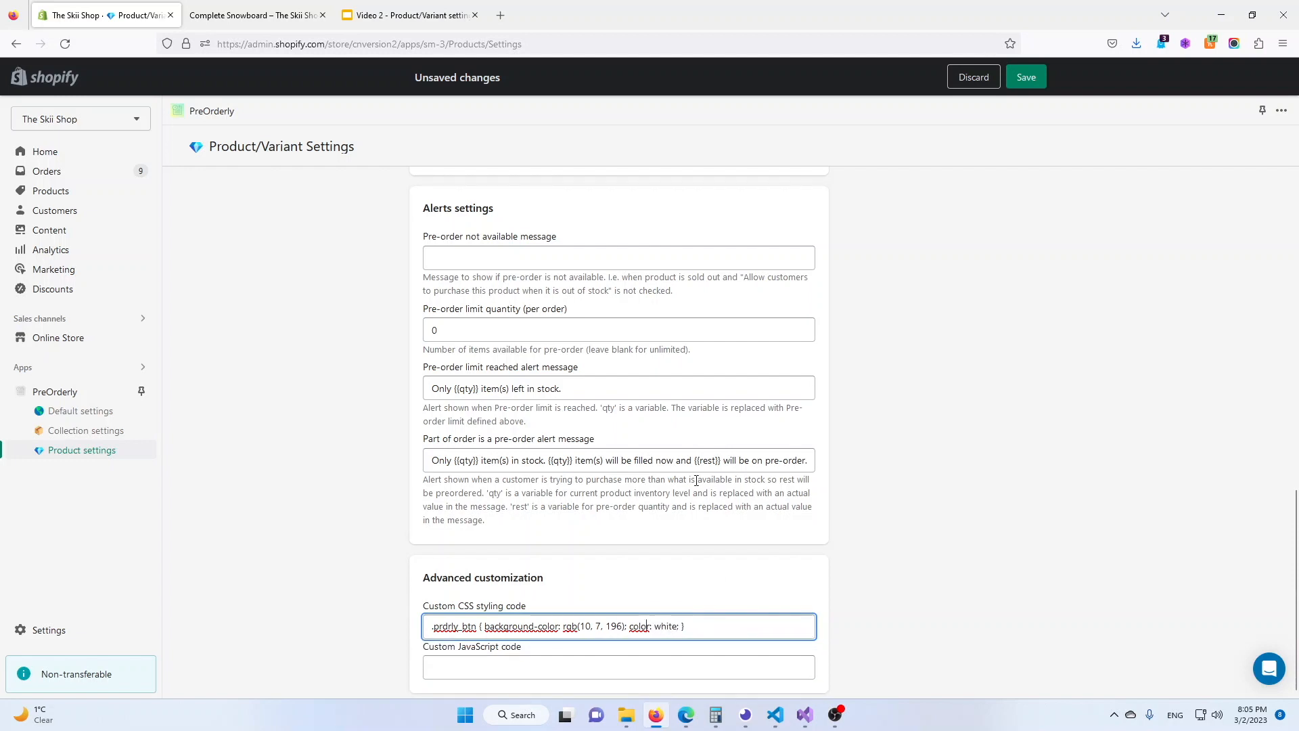
Change the background-color value in the .prdrly_btn custom CSS to blue and save the product-level settings
key("shift+Left")
key("shift+Left")
key("shift+Left")
key("shift+Left")
key("shift+Left")
key("shift+Left")
key("shift+Left")
key("shift+Left")
key("shift+Left")
key("shift+Left")
key("shift+Left")
key("shift+Left")
key("shift+Left")
key("shift+Left")
key("shift+Left")
key("shift+Left")
key("shift+Left")
key("shift+Left")
key("shift+Left")
key("shift+Left")
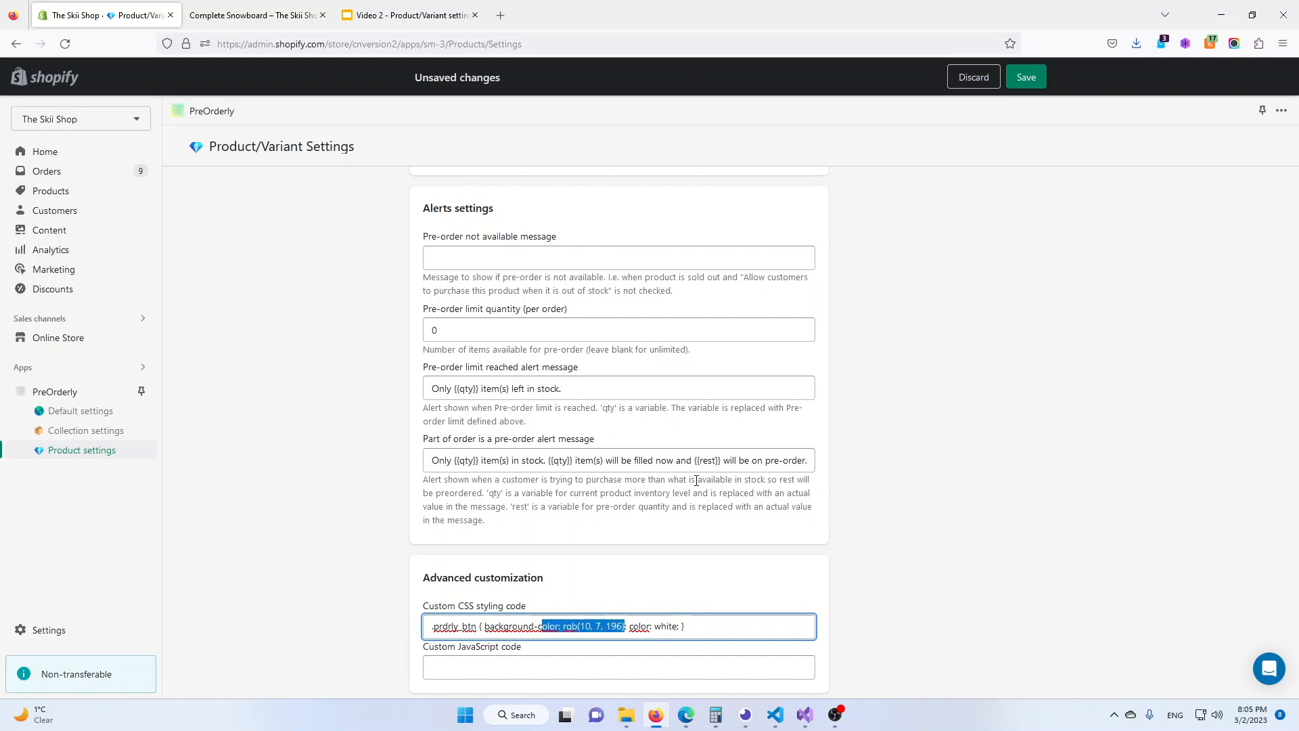
key("shift+Right")
key("shift+Right")
key("shift+Right")
key("shift+Right")
key("shift+Right")
key("shift+Right")
key("shift+Right")
key("shift+Right")
key("shift+Right")
key("shift+Right")
key("shift+Right")
key("shift+Right")
key("shift+Right")
key("shift+Right")
type("blue")
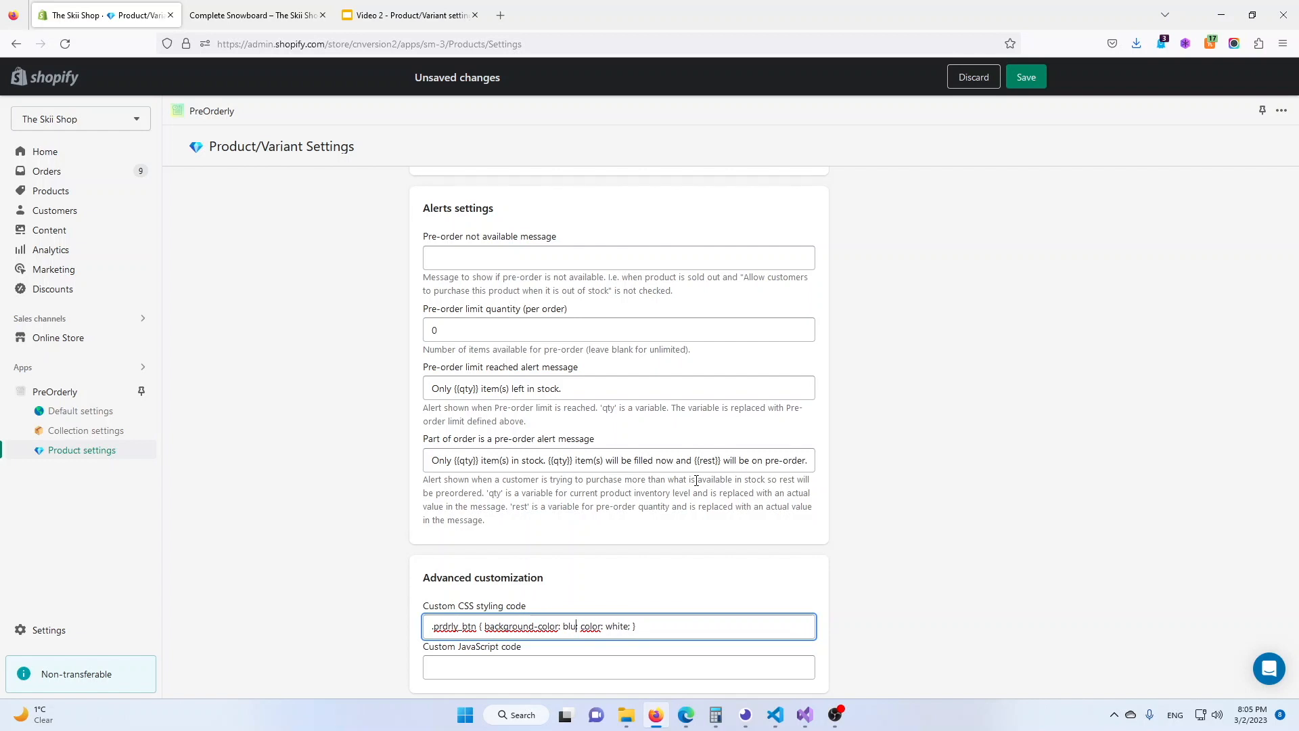
left_click(1026, 77)
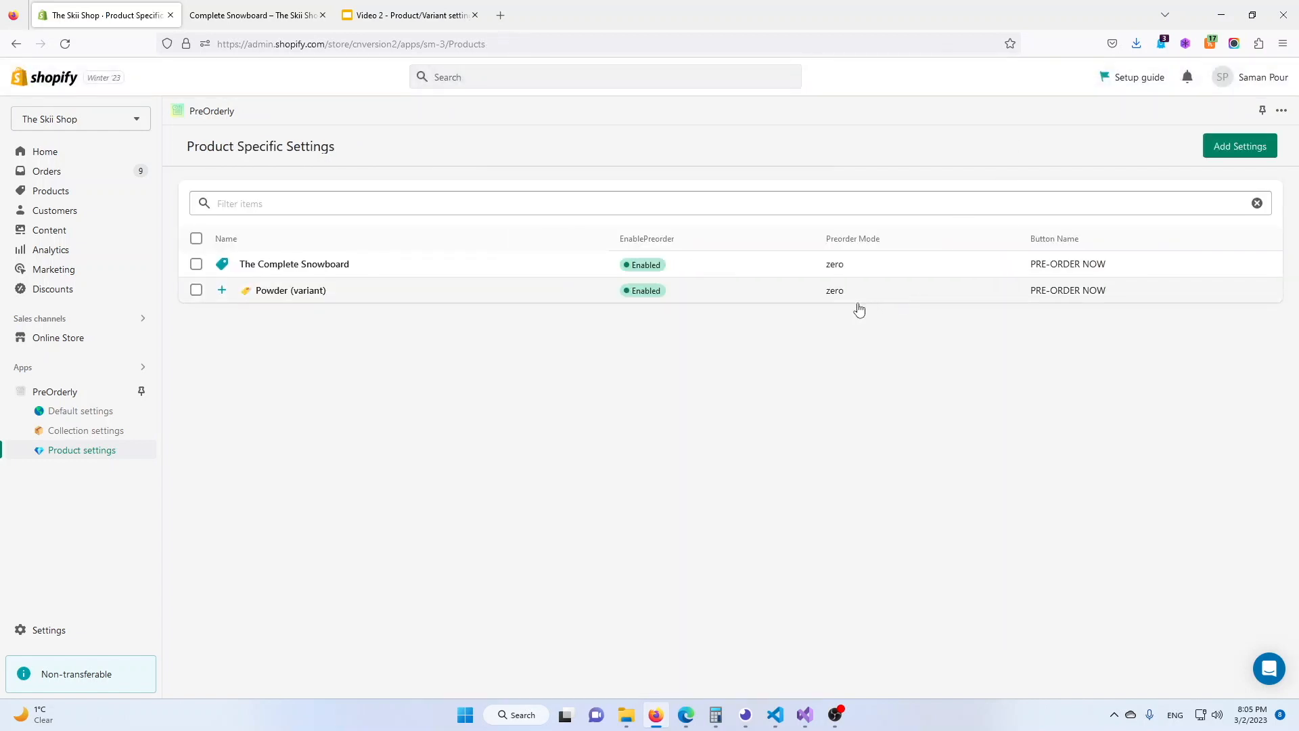
Reload the storefront product page, check the pre-order button color on the Powder, Dawn and Ice variants, and review the agenda slide
left_click(232, 15)
left_click(65, 44)
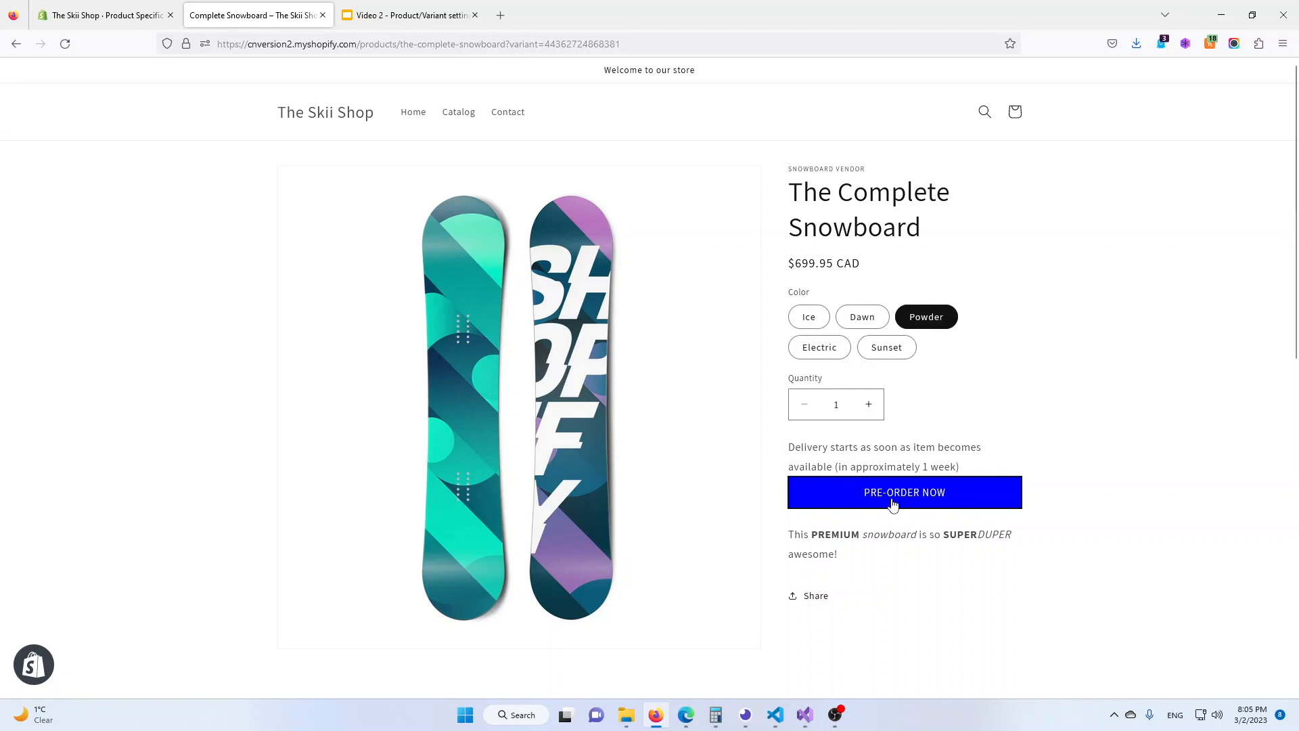
left_click(863, 319)
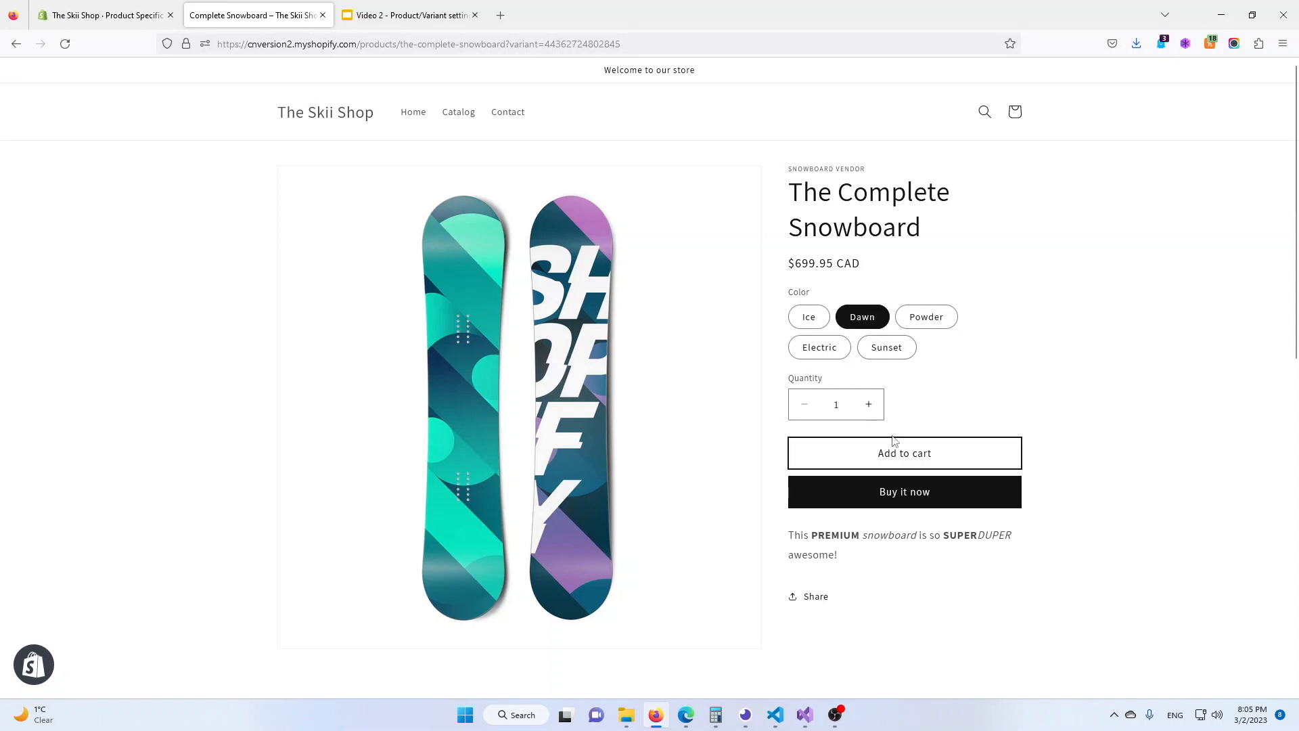
left_click(809, 317)
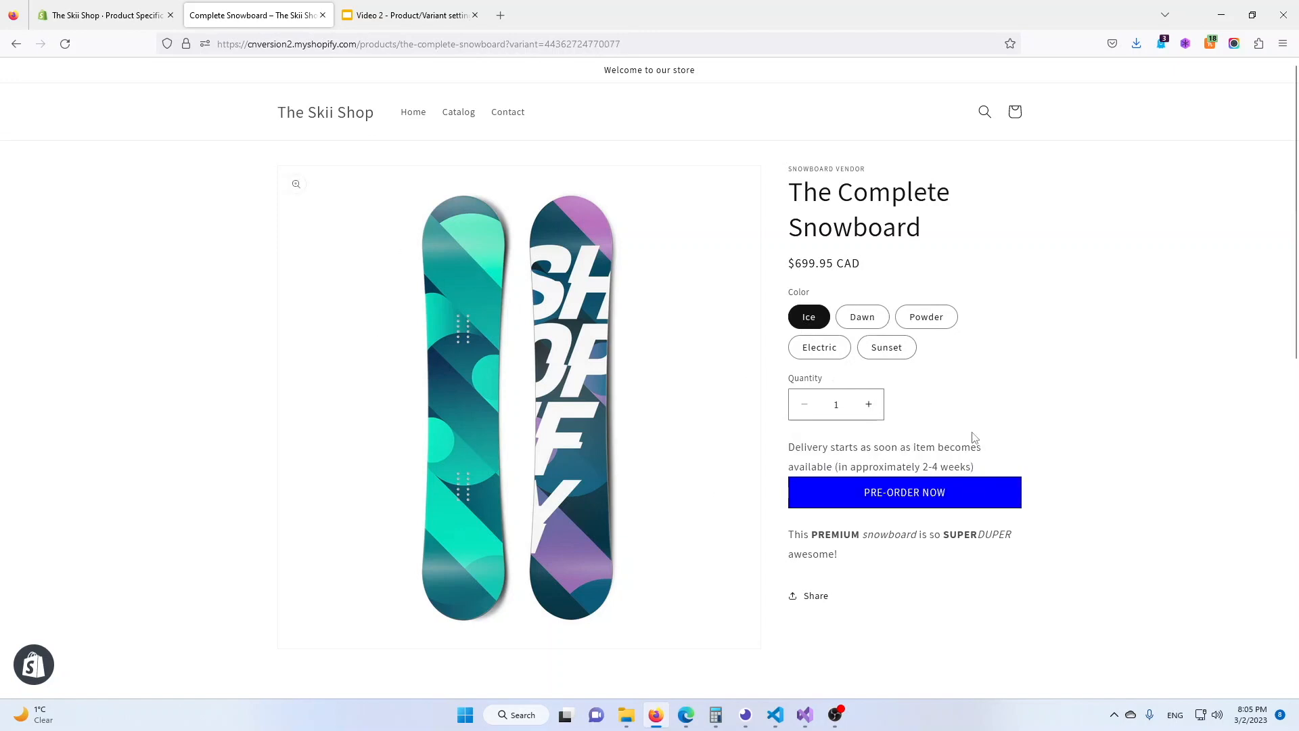
left_click(125, 15)
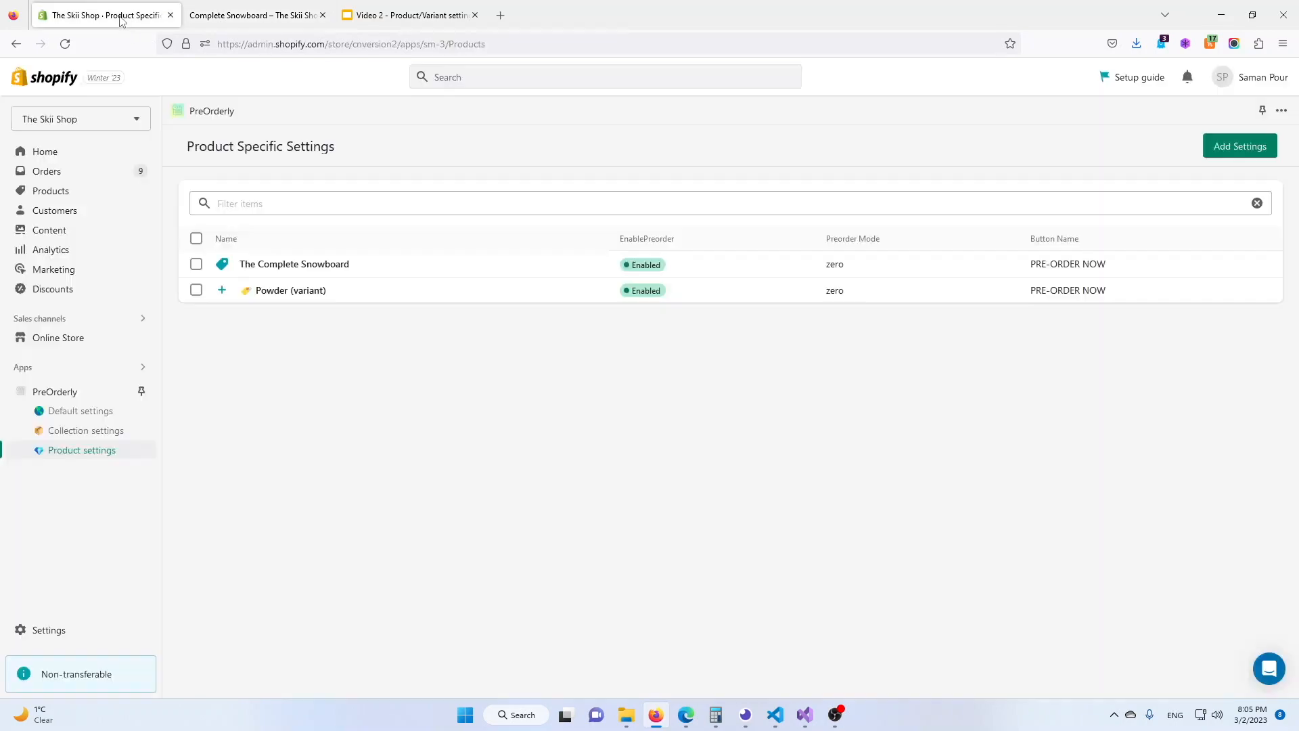
left_click(358, 15)
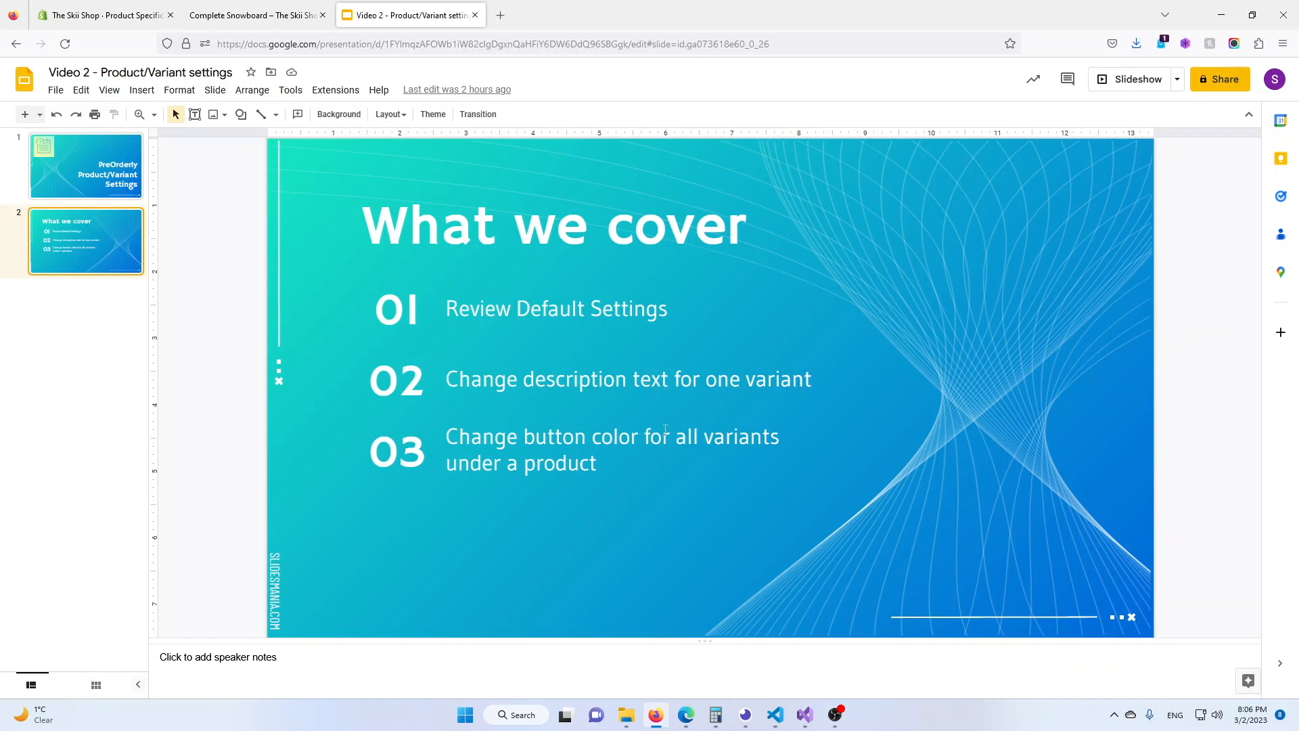
Back in PreOrderly, delete all product-specific settings for The Complete Snowboard and its Powder variant, including the remaining product entry
left_click(105, 15)
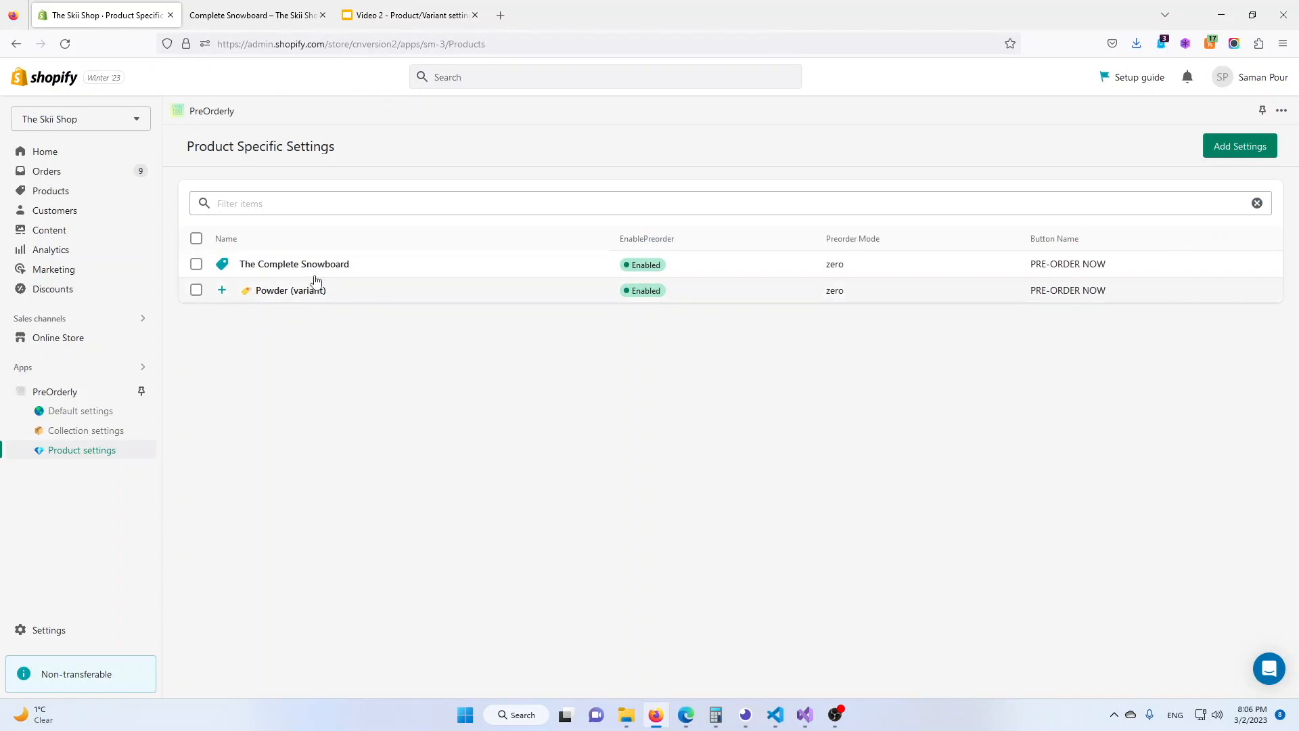
left_click(197, 238)
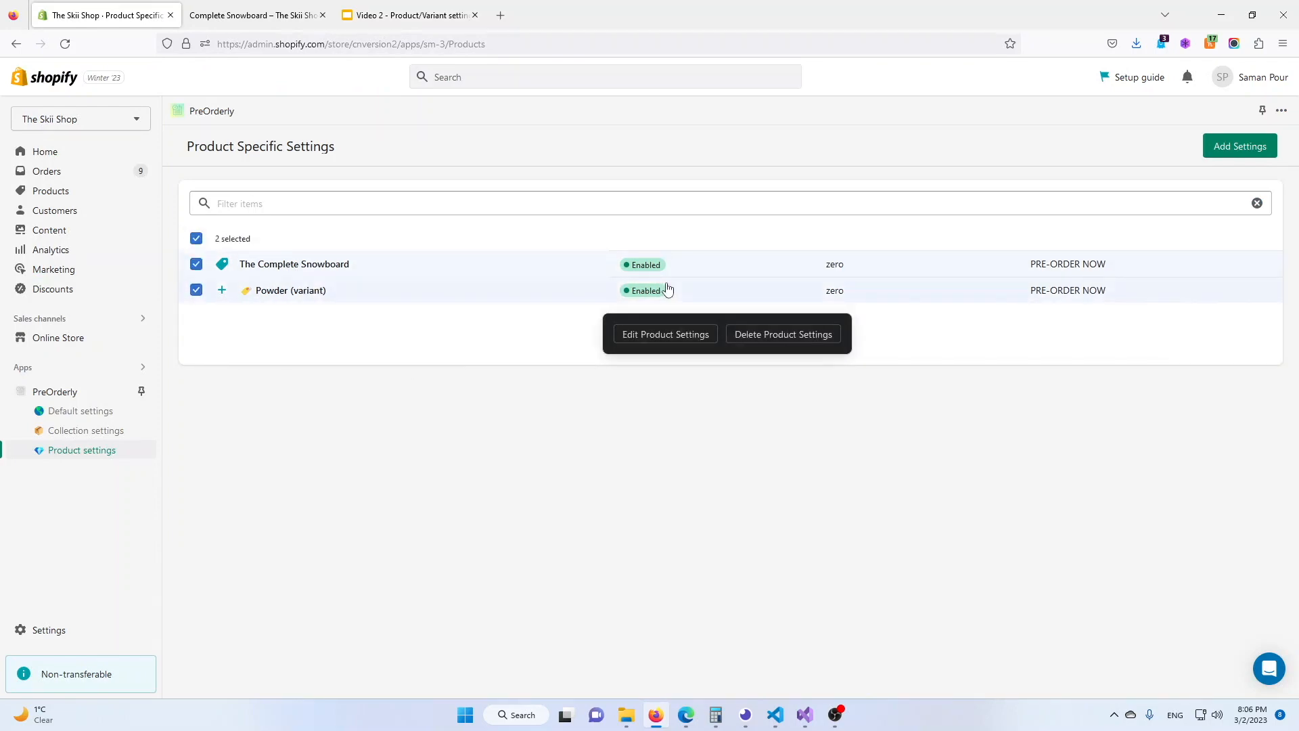
left_click(796, 336)
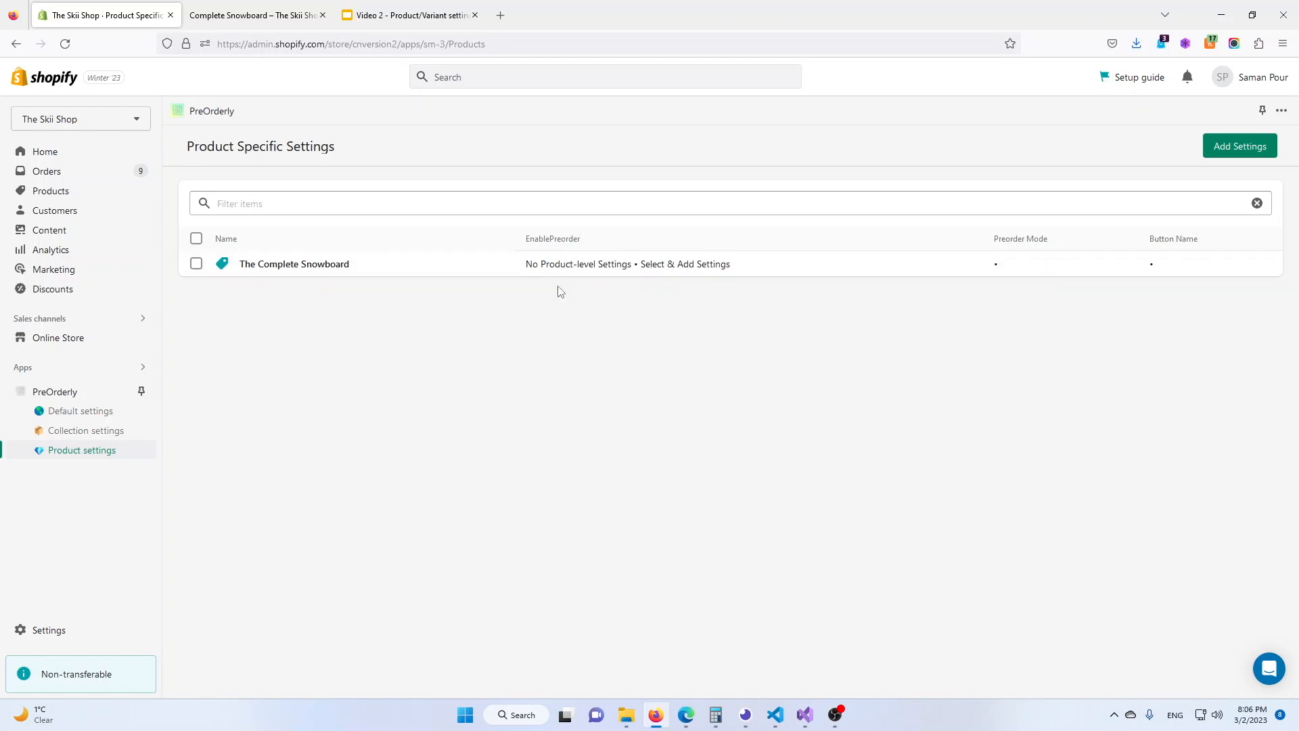
left_click(196, 264)
left_click(763, 311)
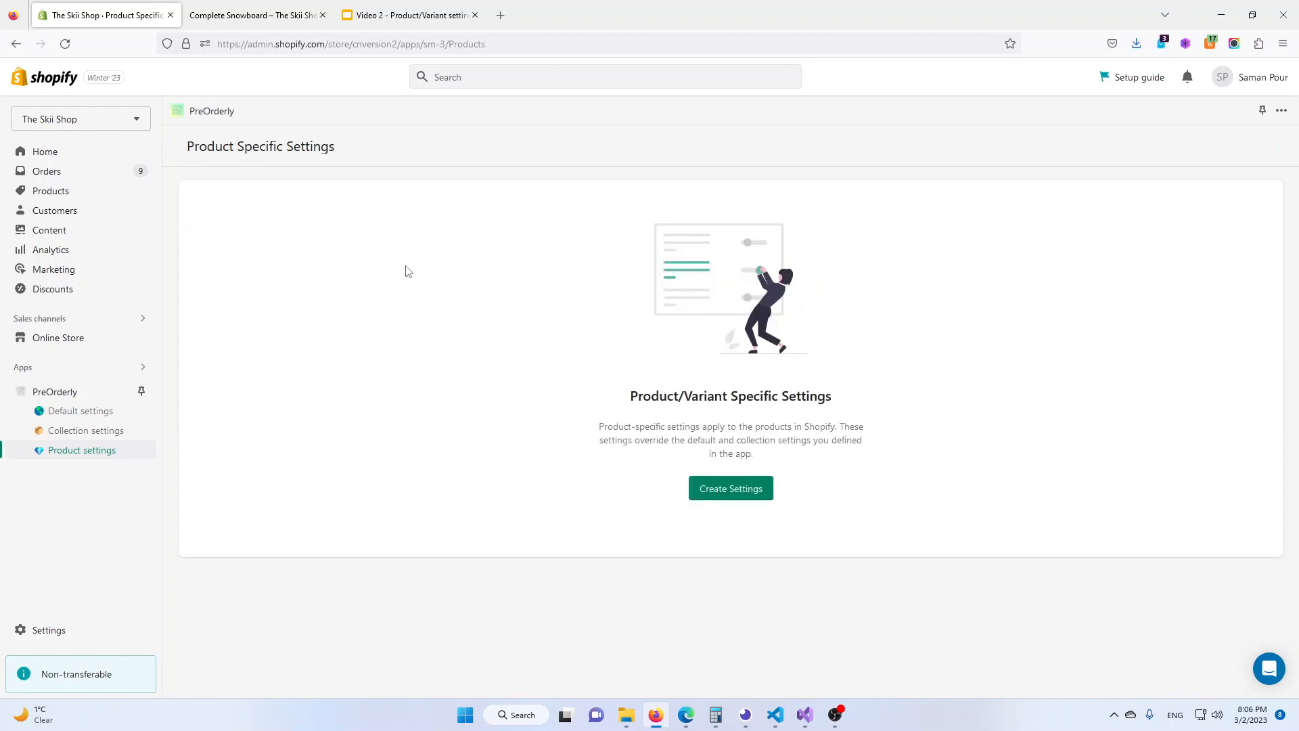